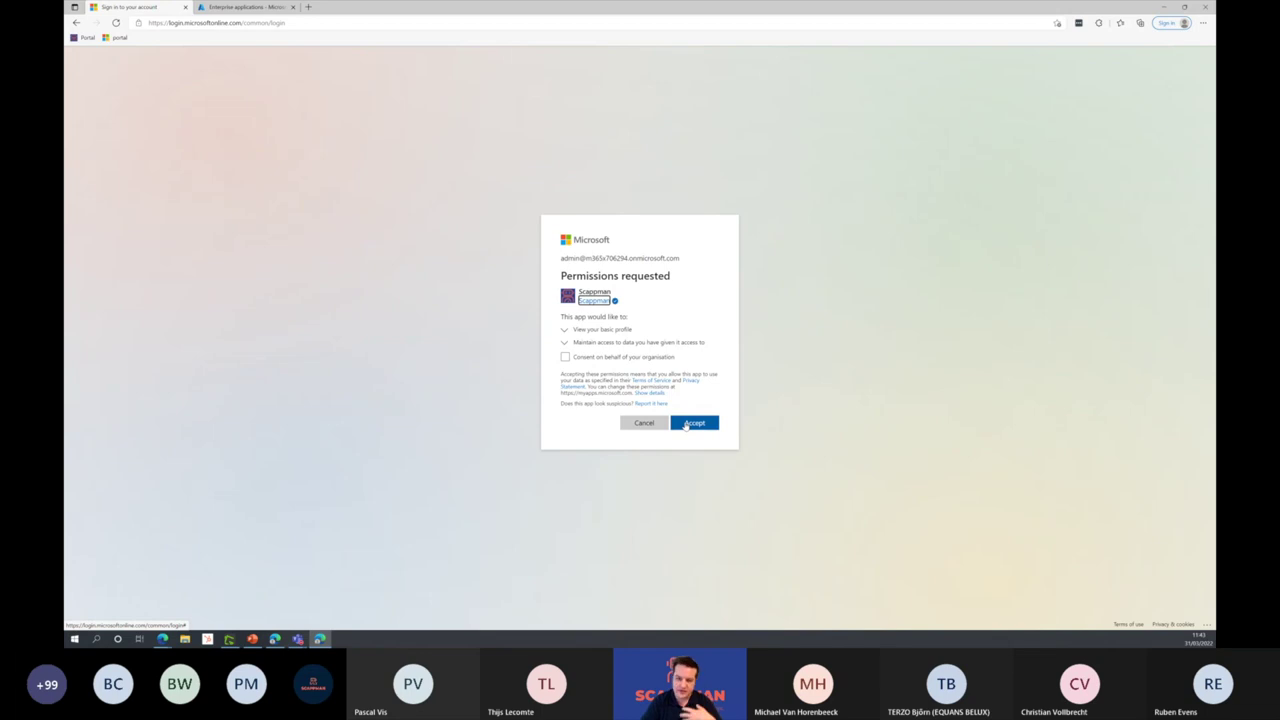
Step: Accept the basic permissions Scappman requests in Microsoft sign-in
{"action": "left_click", "coordinate": [686, 424]}
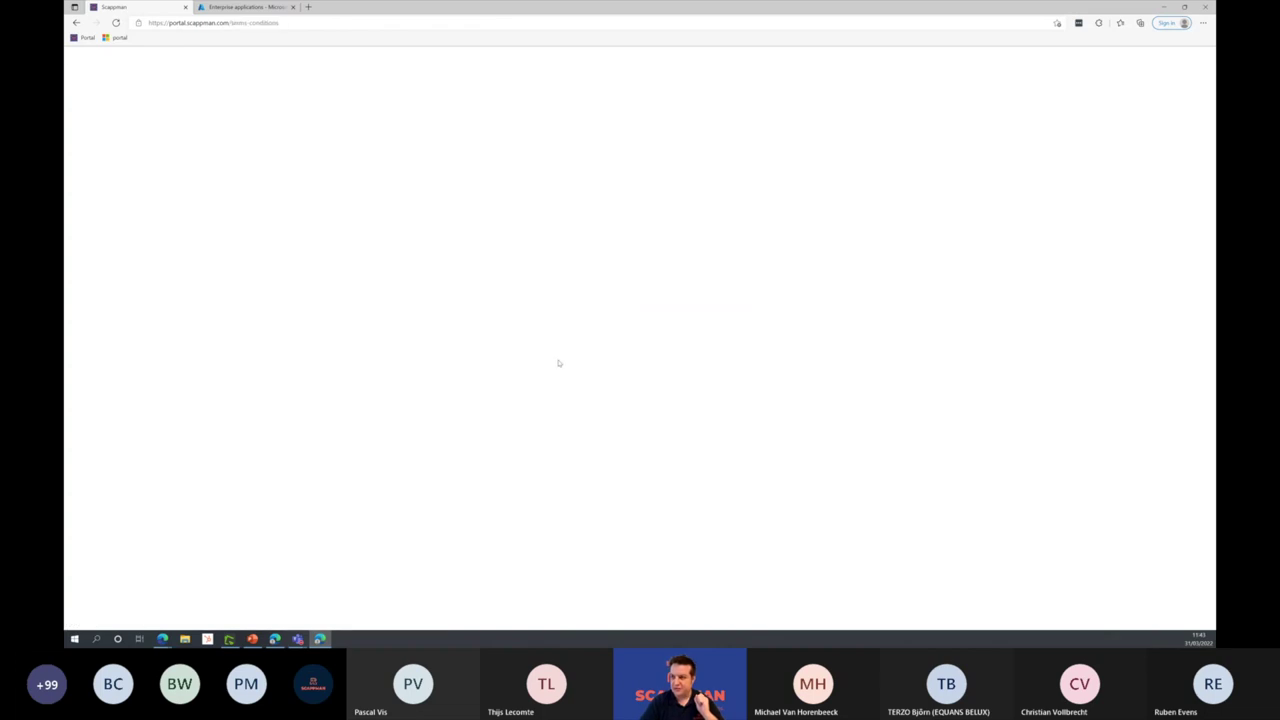
{"action": "scroll", "coordinate": [600, 320], "scroll_direction": "down", "scroll_amount": 10}
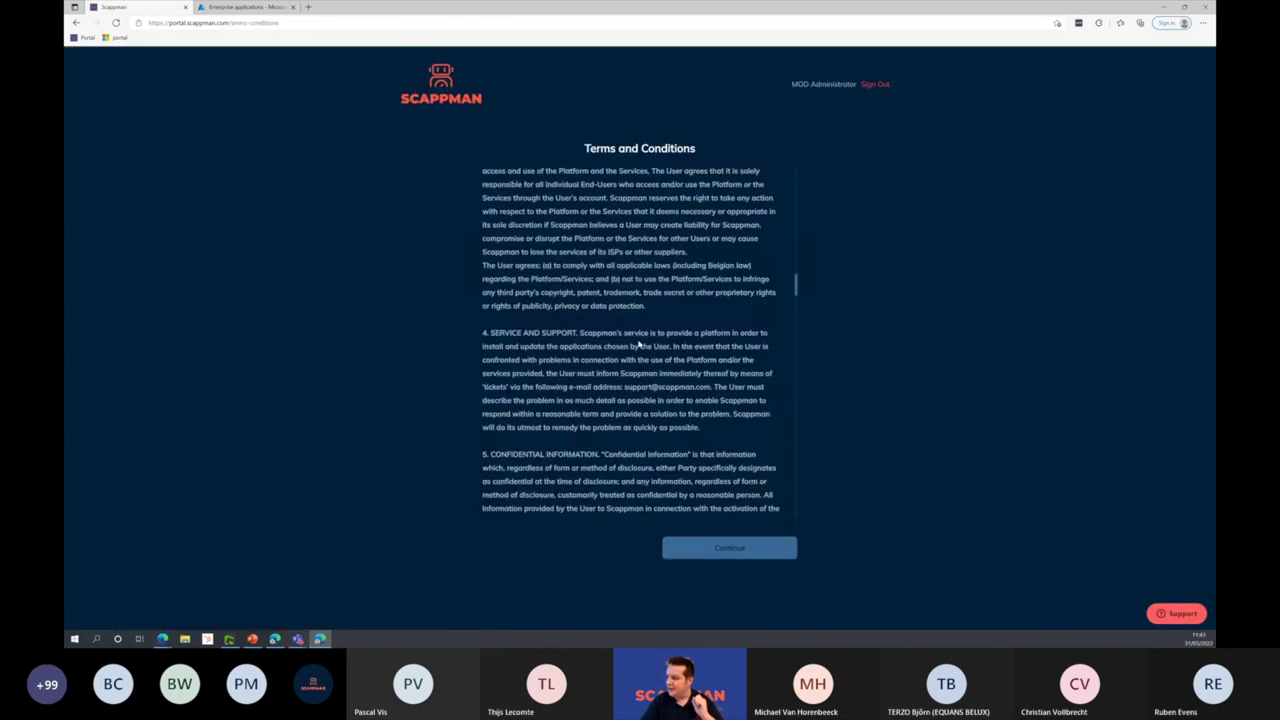
{"action": "scroll", "coordinate": [638, 344], "scroll_direction": "down", "scroll_amount": 15}
Step: Agree to Scappman's terms and accept its organisation-wide permissions for groups, directory data and Intune
{"action": "left_click", "coordinate": [487, 509]}
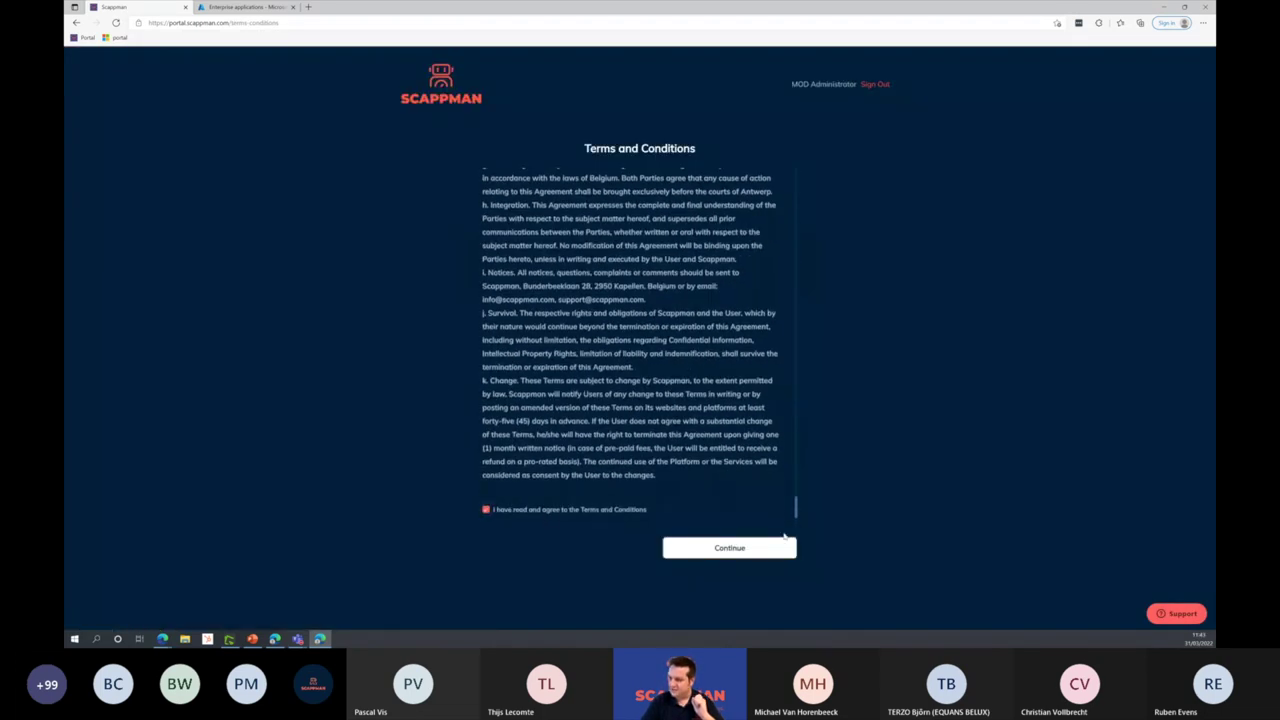
{"action": "left_click", "coordinate": [730, 551]}
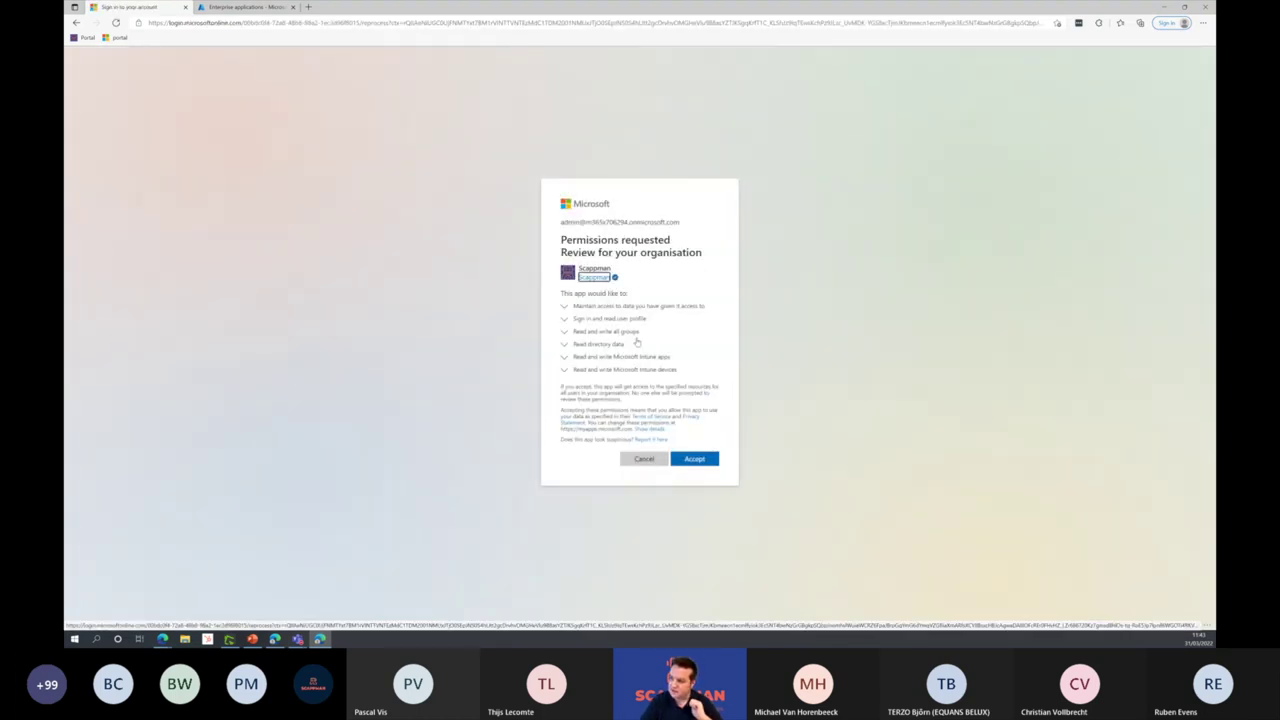
{"action": "left_click_drag", "start_coordinate": [591, 332], "coordinate": [674, 357]}
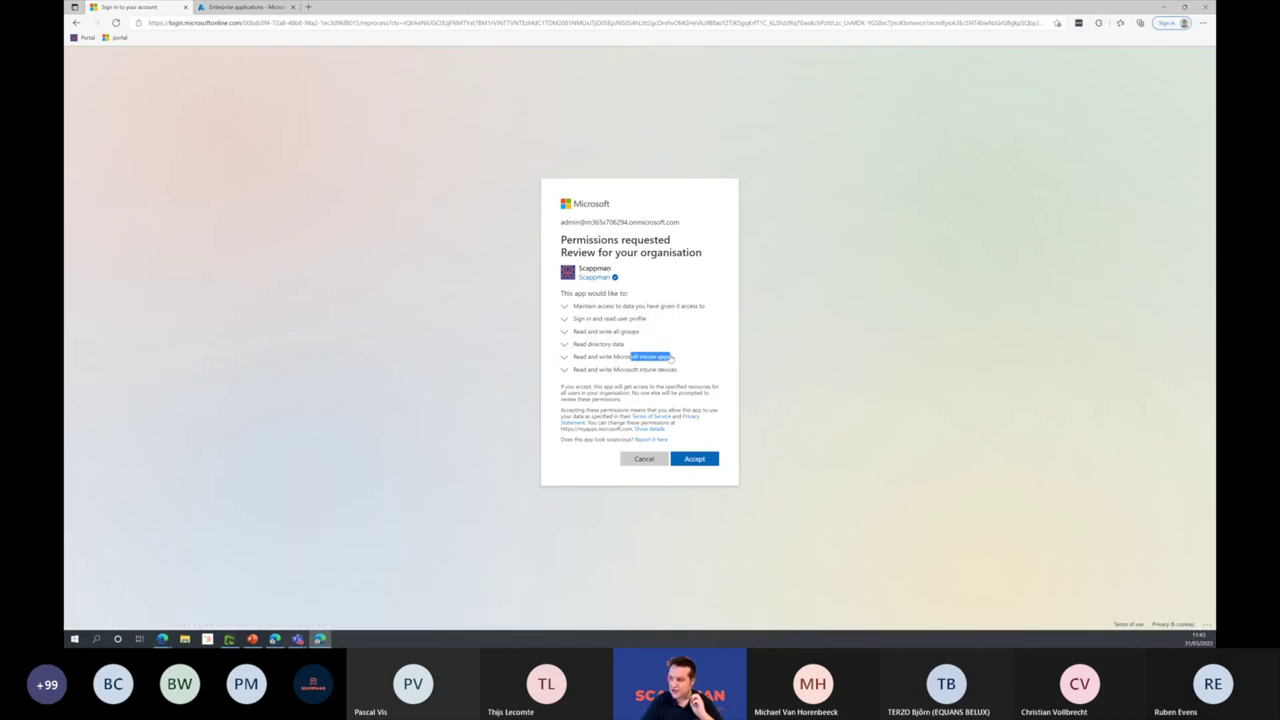
{"action": "left_click", "coordinate": [697, 483]}
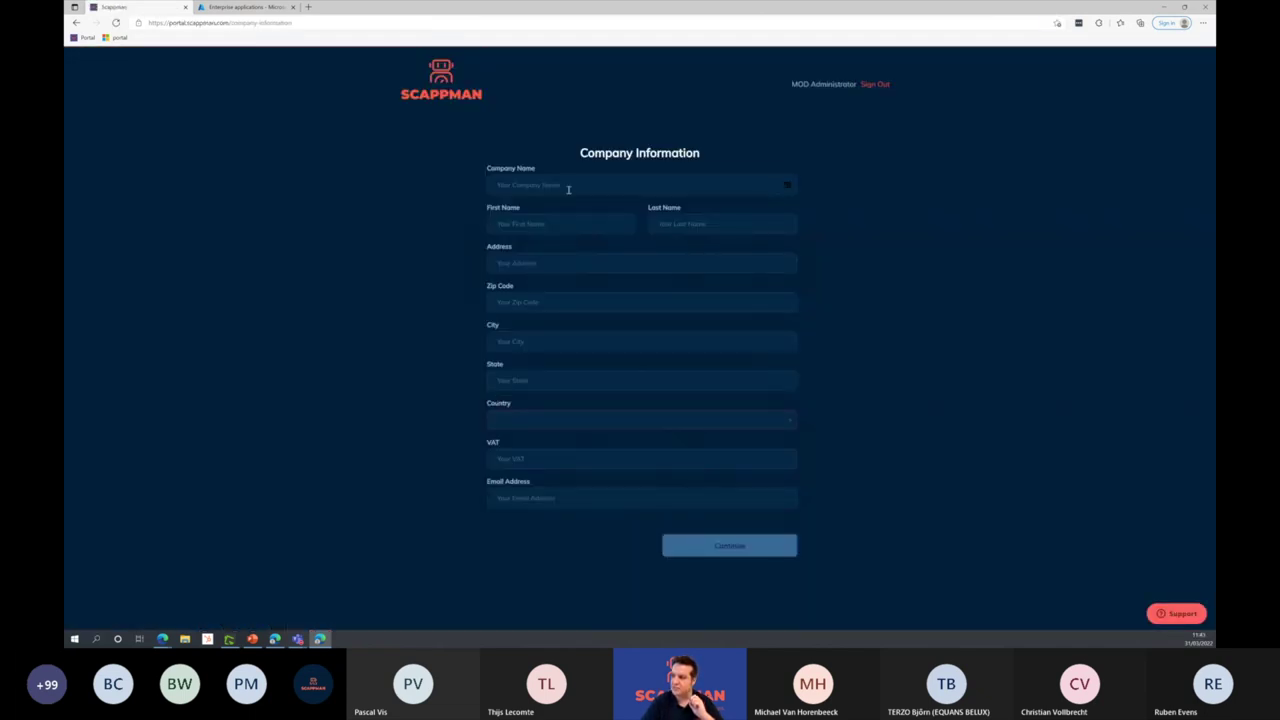
Step: Fill in placeholder company name, contact names, address, zip code and city
{"action": "left_click", "coordinate": [568, 185]}
{"action": "type", "text": "sc"}
{"action": "type", "text": "sdf"}
{"action": "key", "text": "Tab"}
{"action": "type", "text": "sdf"}
{"action": "left_click", "coordinate": [626, 262]}
{"action": "type", "text": "sdf"}
{"action": "left_click", "coordinate": [591, 303]}
{"action": "type", "text": "sdf"}
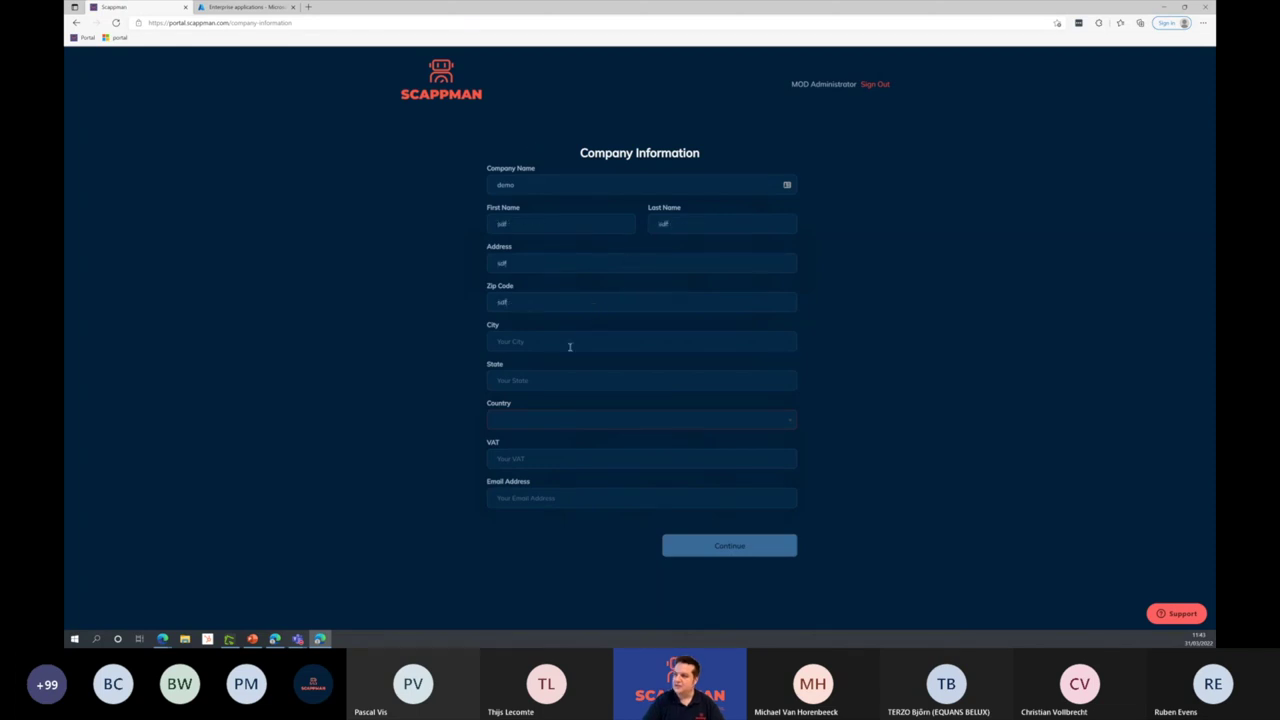
{"action": "left_click", "coordinate": [569, 346]}
{"action": "type", "text": "sdf"}
{"action": "key", "text": "Tab"}
{"action": "type", "text": "sdf"}
Step: Choose Belgium as the country, enter a VAT number and contact e-mail, and submit
{"action": "left_click", "coordinate": [537, 421]}
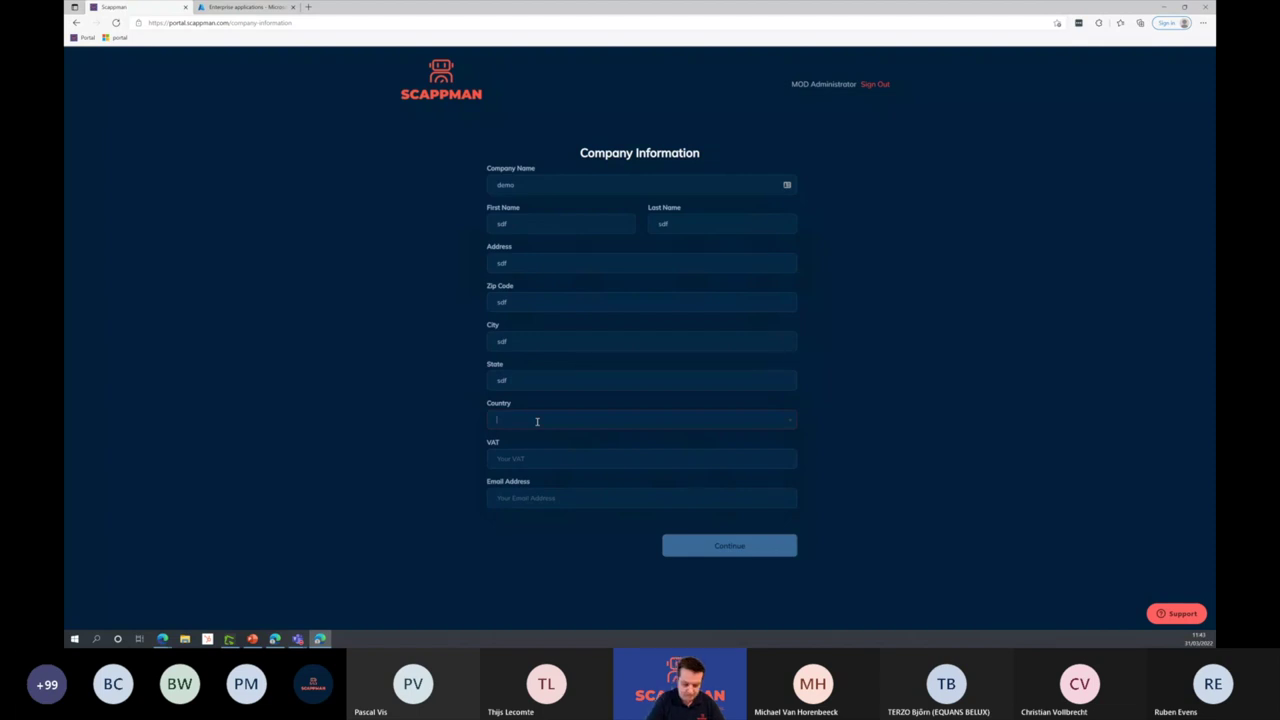
{"action": "type", "text": "bel"}
{"action": "key", "text": "Return"}
{"action": "key", "text": "Tab"}
{"action": "type", "text": "sdf"}
{"action": "left_click", "coordinate": [520, 500]}
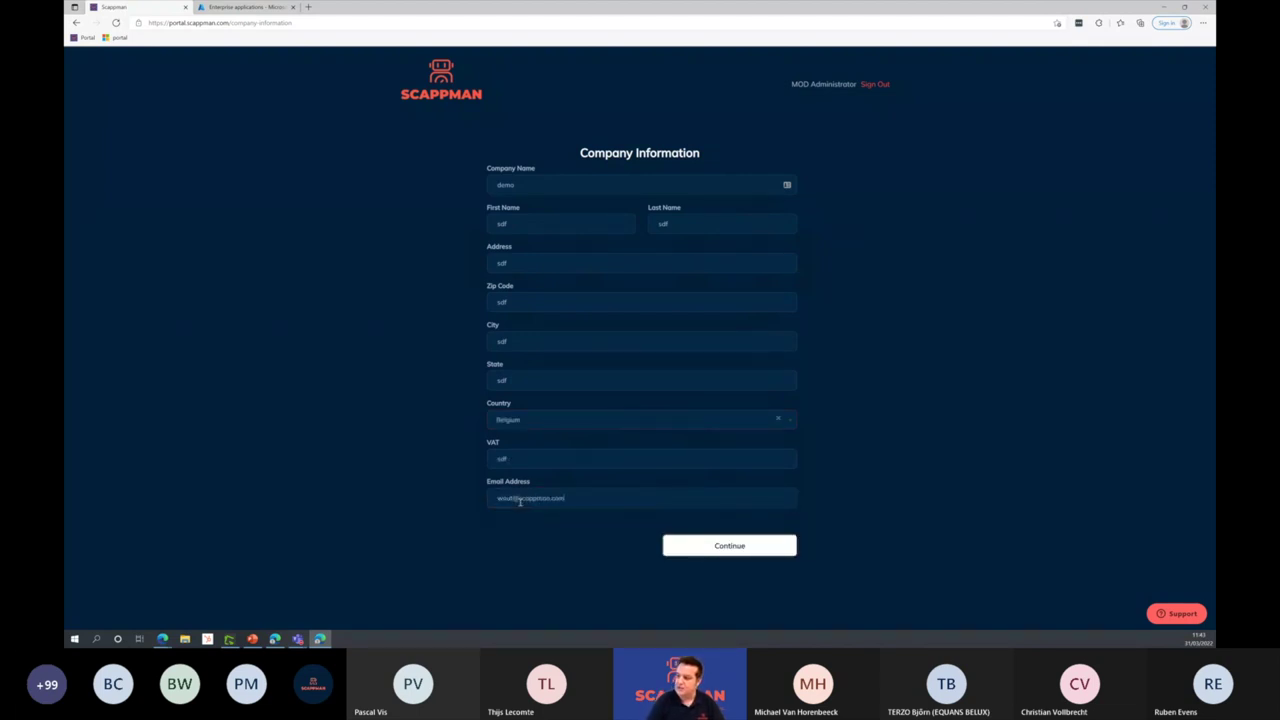
{"action": "left_click", "coordinate": [741, 550]}
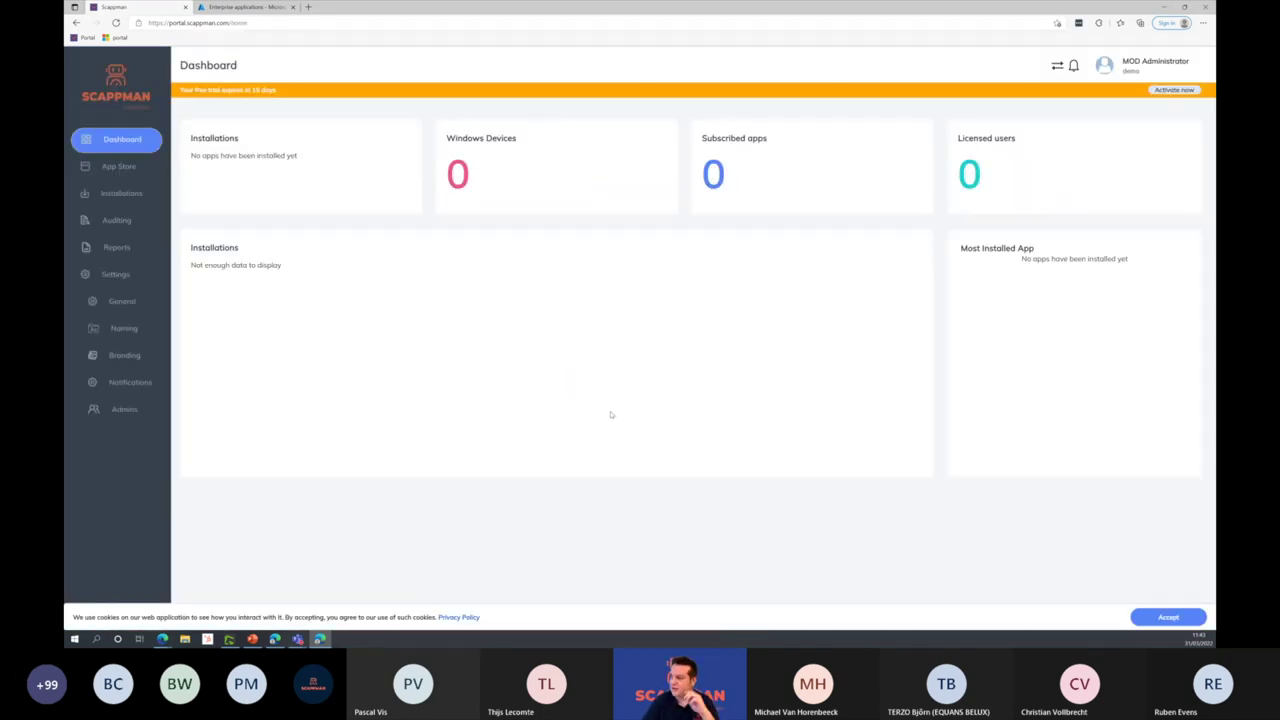
Step: Accept the cookie notice and open 7-Zip 21.07.00.0 from the App Store catalogue
{"action": "left_click", "coordinate": [1165, 617]}
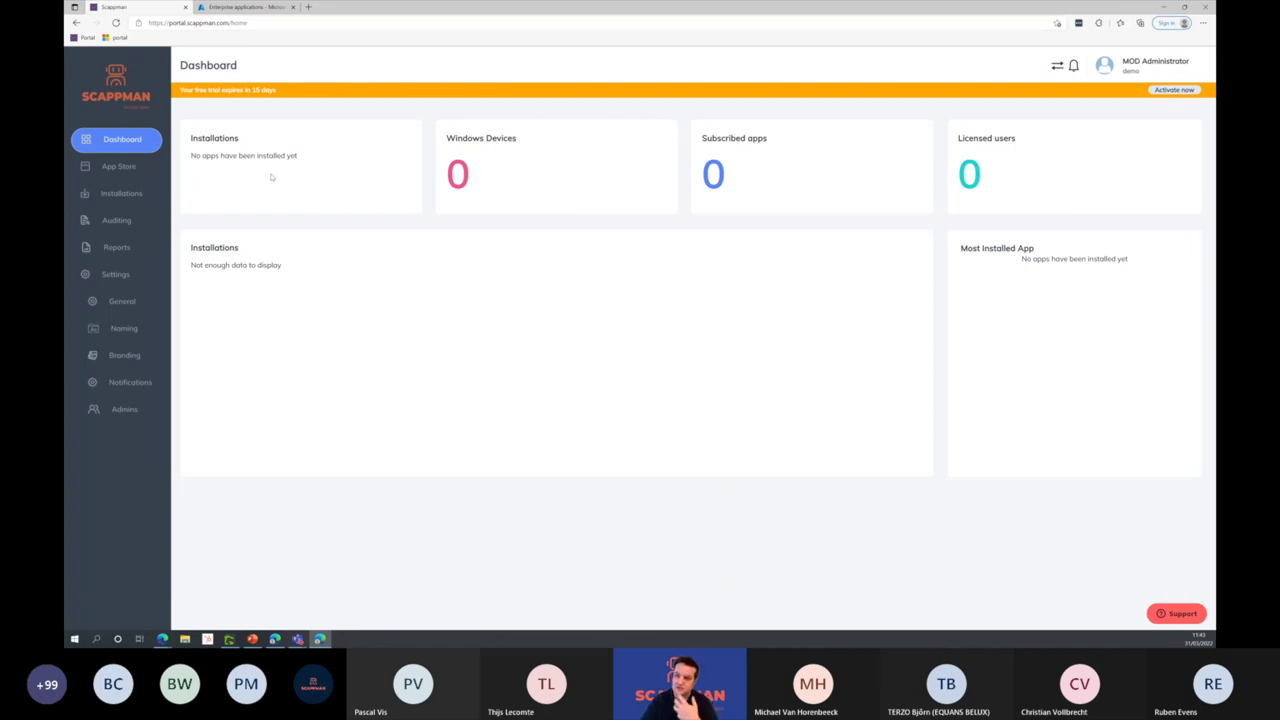
{"action": "left_click", "coordinate": [122, 168]}
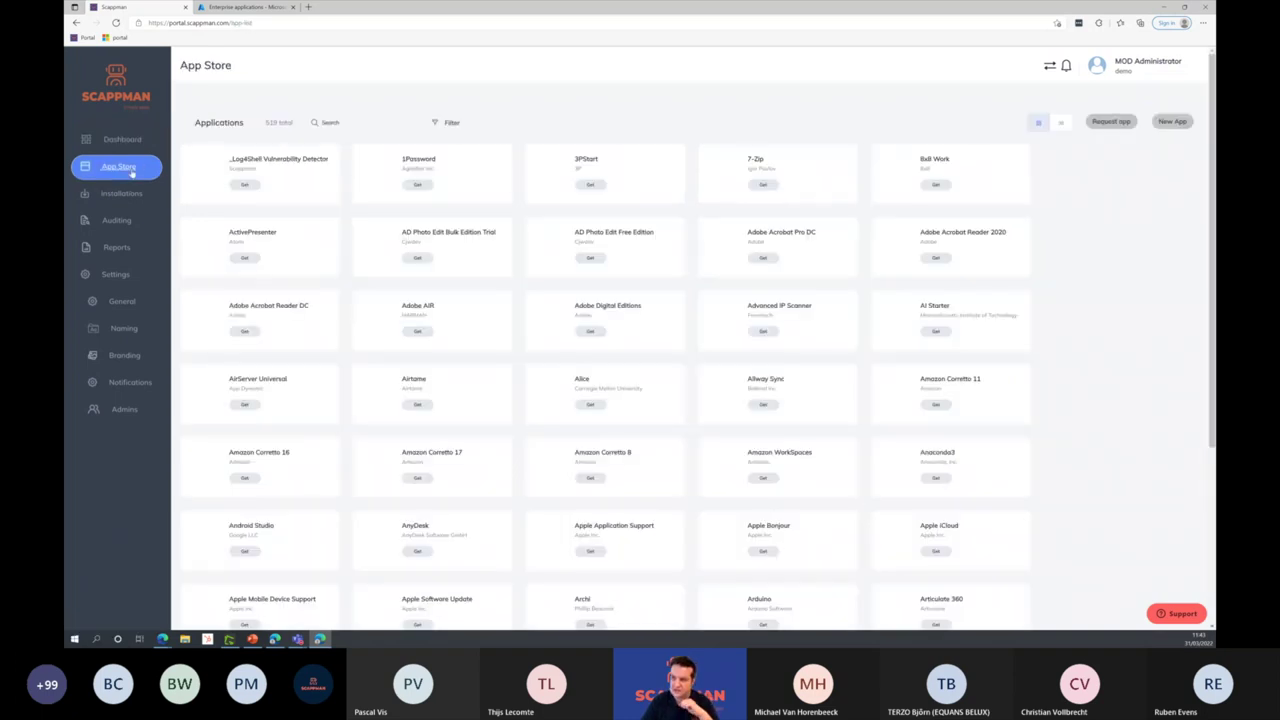
{"action": "left_click", "coordinate": [770, 189]}
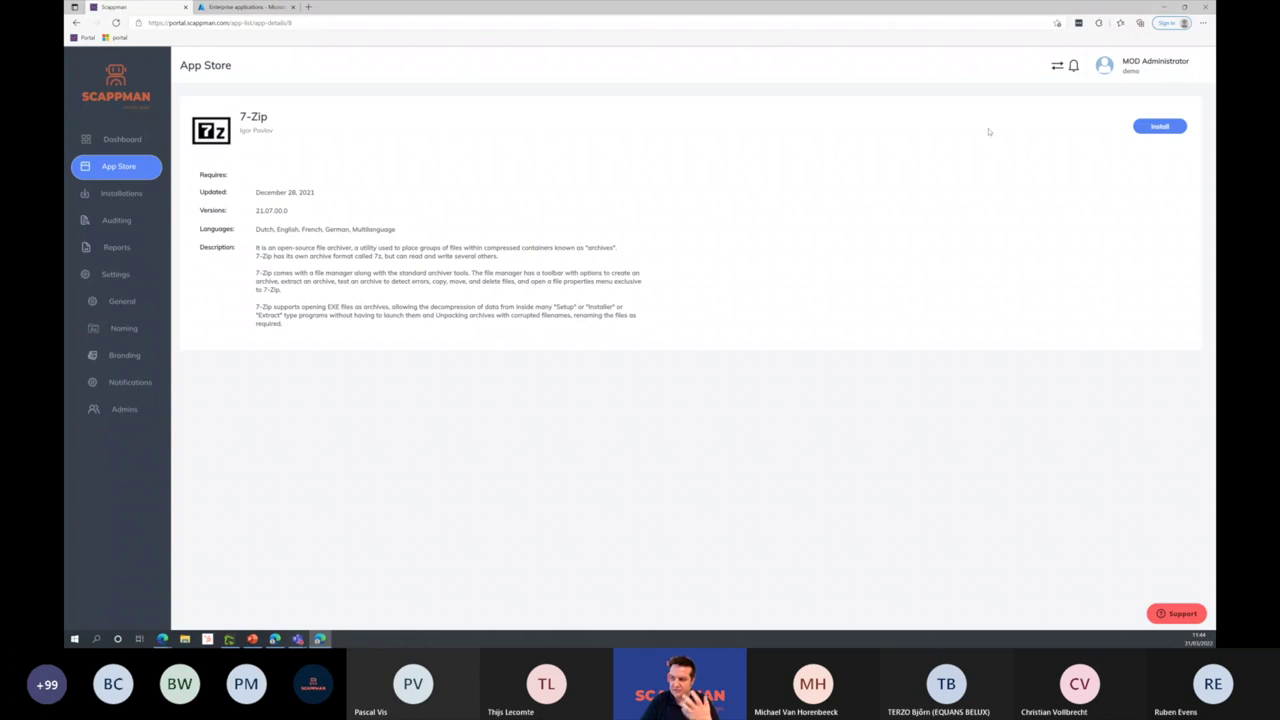
{"action": "left_click", "coordinate": [1159, 126]}
Step: Set English as 7-Zip's install language
{"action": "left_click", "coordinate": [553, 299]}
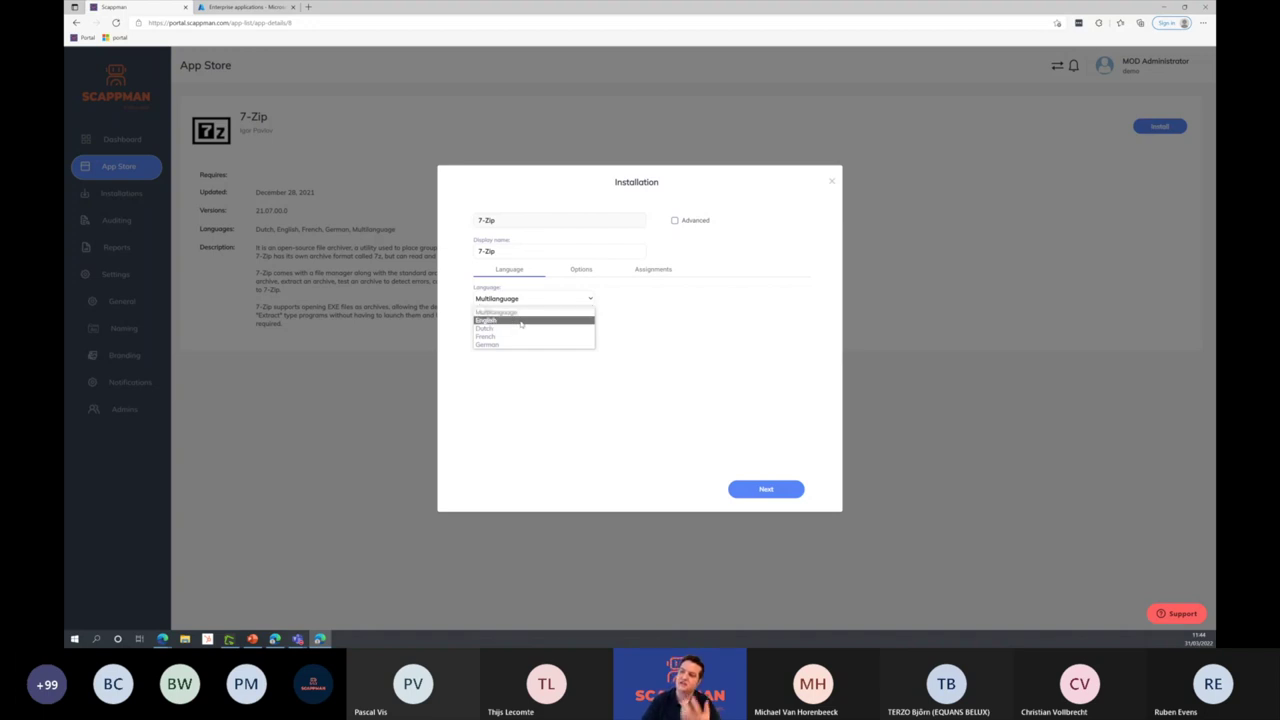
{"action": "left_click", "coordinate": [521, 321]}
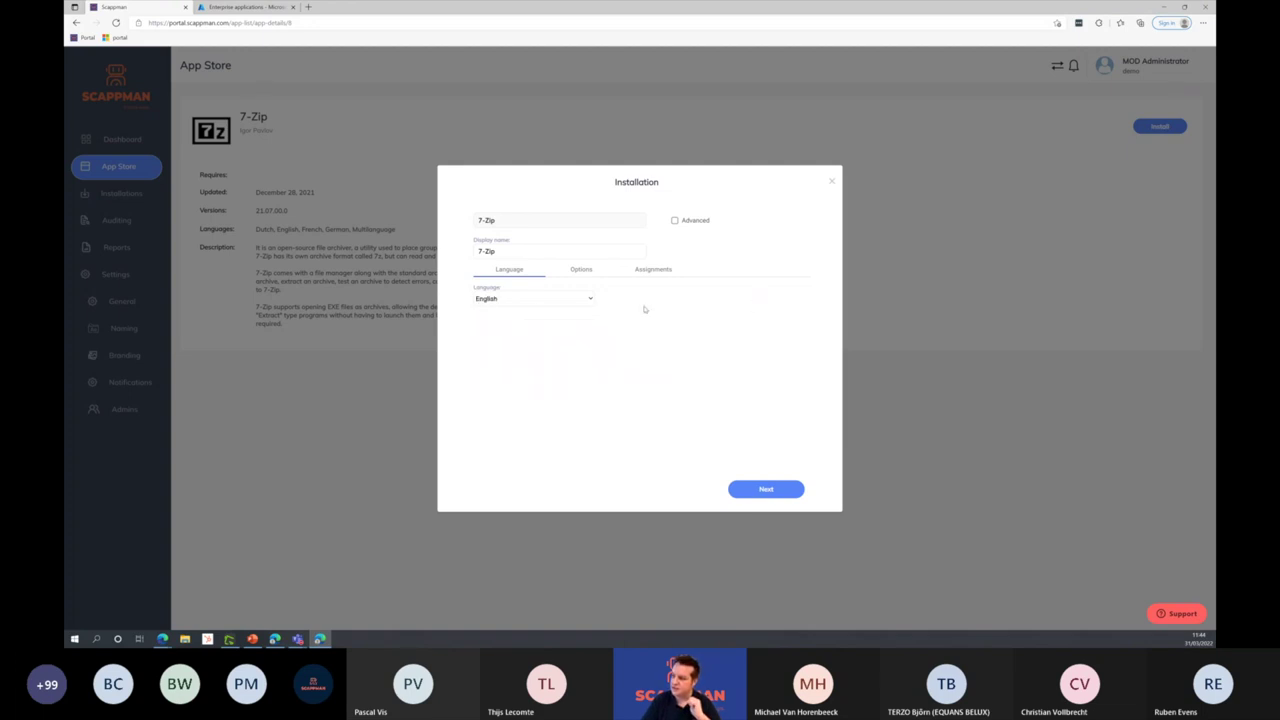
{"action": "left_click", "coordinate": [588, 273]}
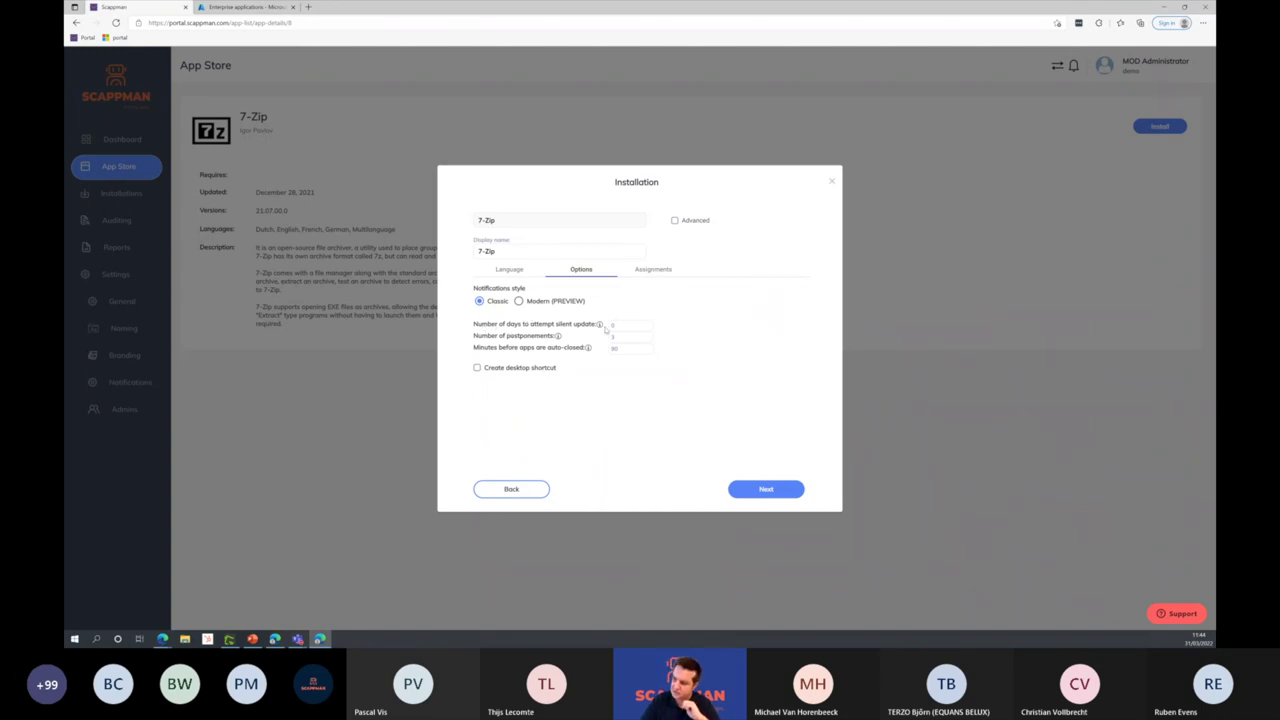
Step: Assign 7-Zip to one specific user and switch on the advanced installation settings
{"action": "left_click", "coordinate": [653, 269]}
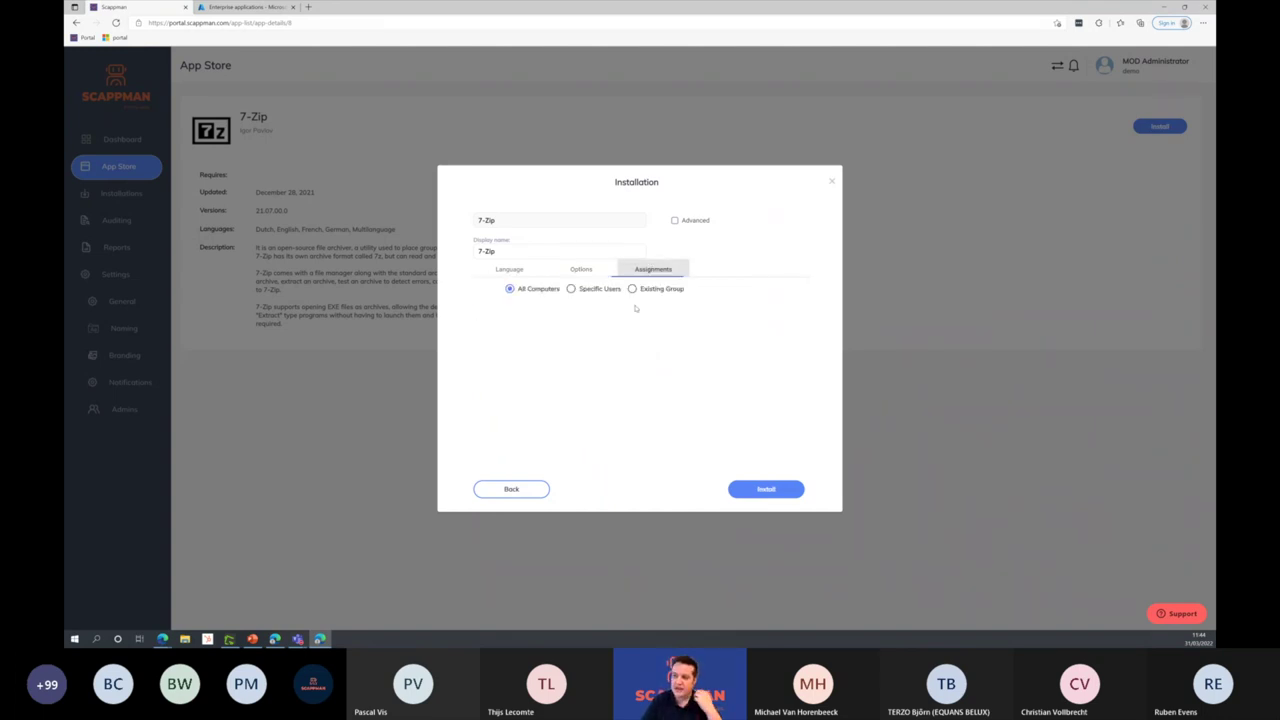
{"action": "left_click", "coordinate": [568, 289]}
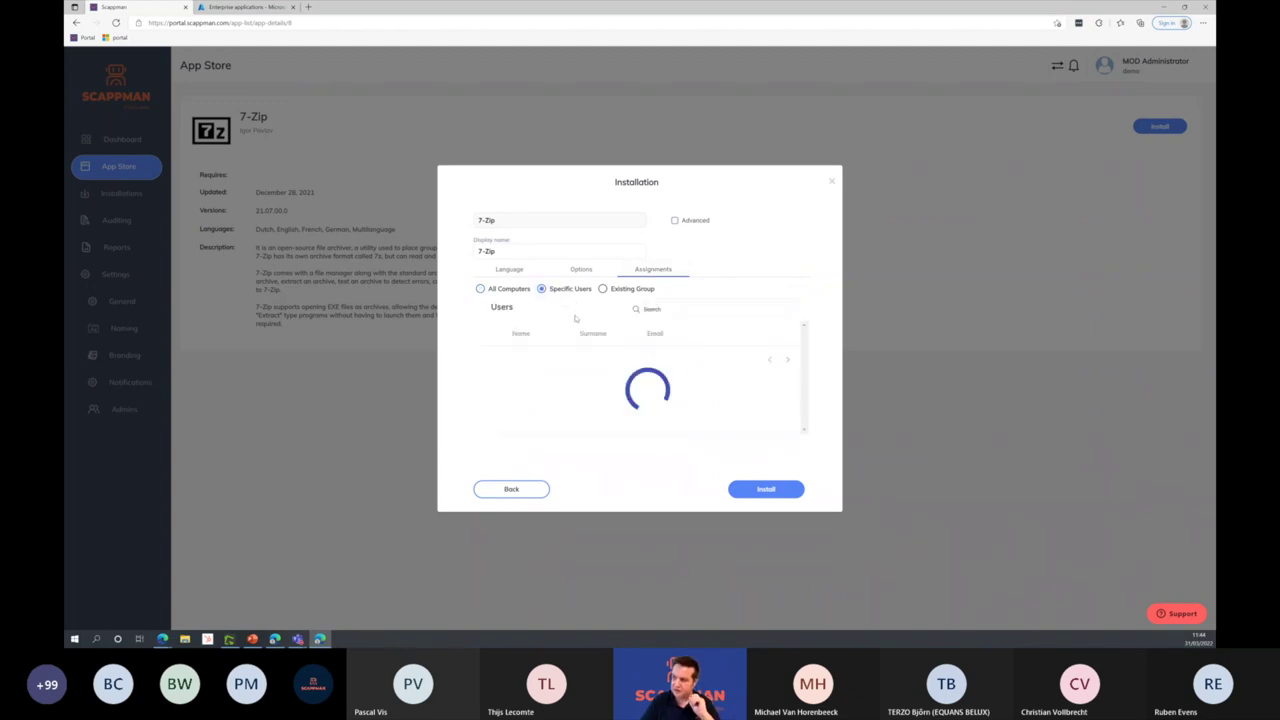
{"action": "left_click", "coordinate": [490, 357]}
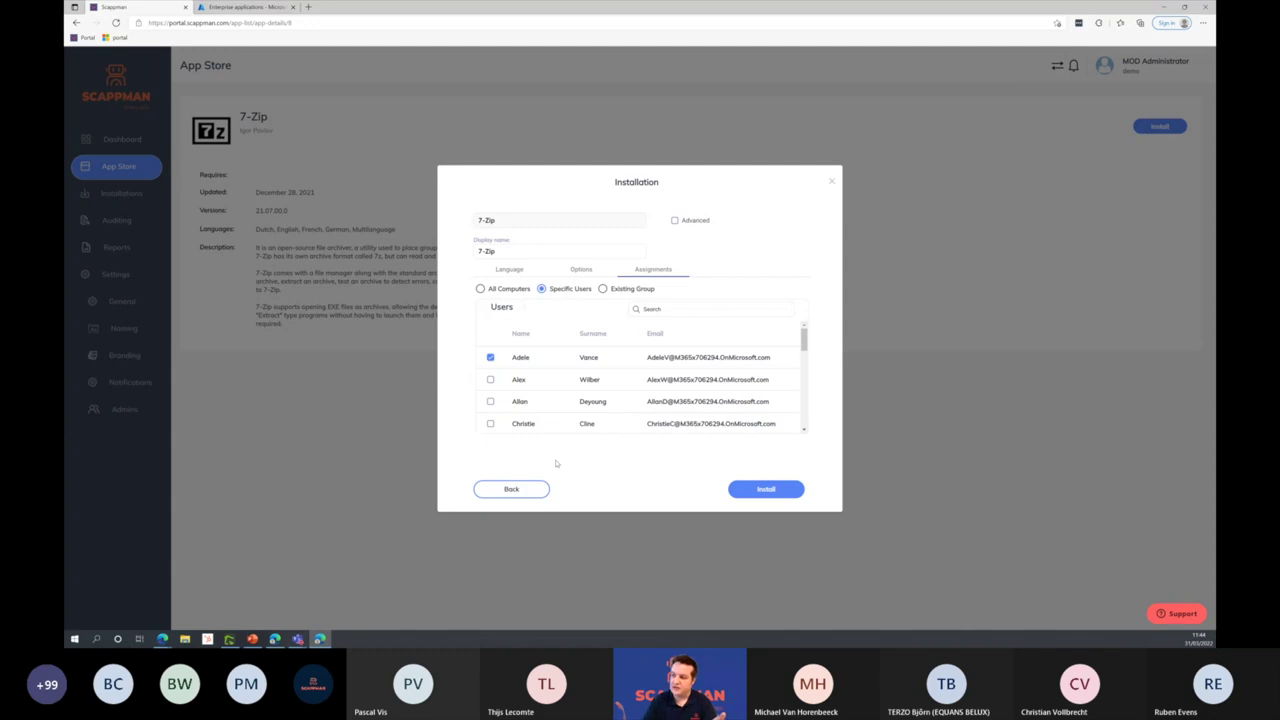
{"action": "left_click", "coordinate": [521, 276]}
{"action": "left_click", "coordinate": [674, 220]}
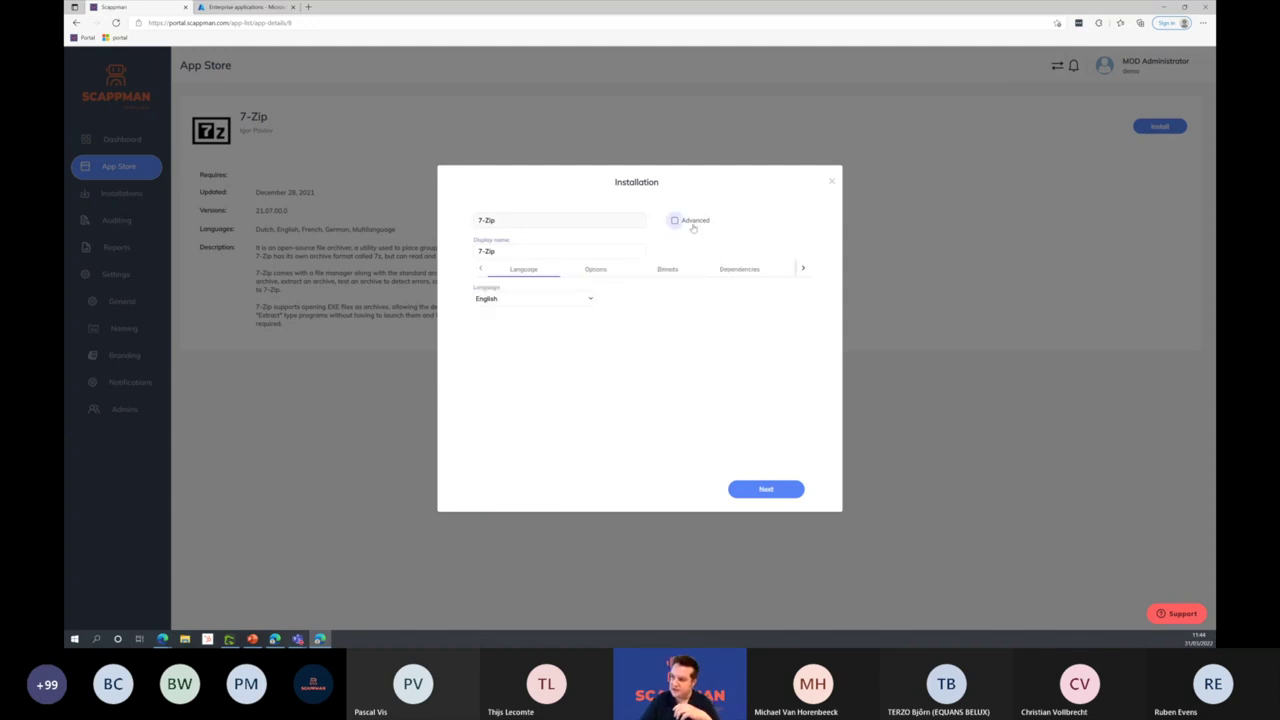
Step: Review the 64-bit/32-bit choice, add then remove an empty dependency, and reach the Commands settings
{"action": "left_click", "coordinate": [668, 272]}
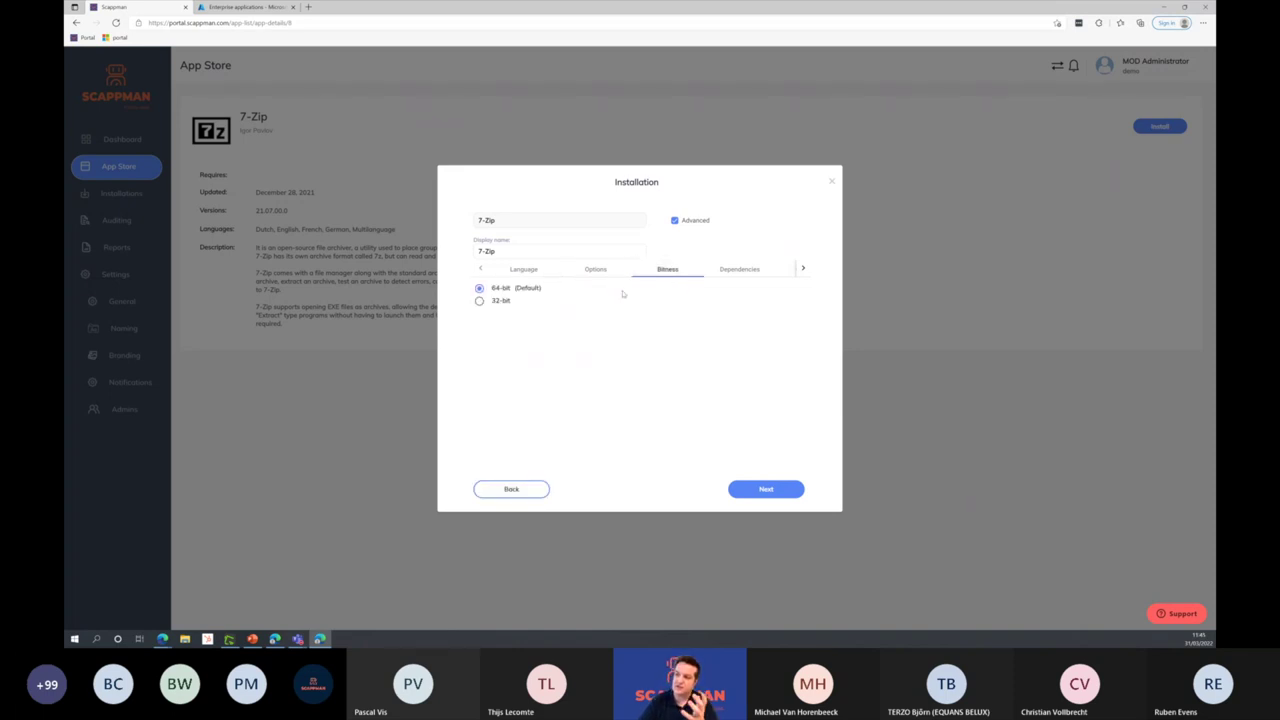
{"action": "left_click", "coordinate": [745, 272]}
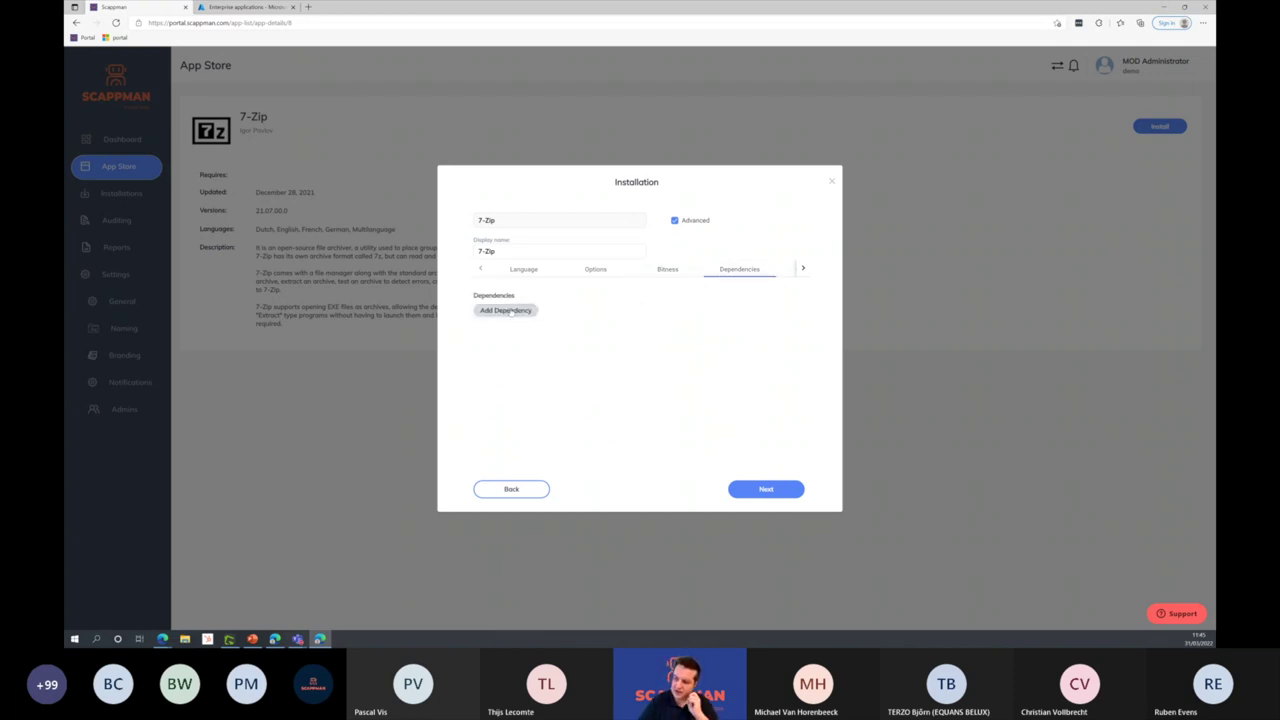
{"action": "left_click", "coordinate": [508, 311]}
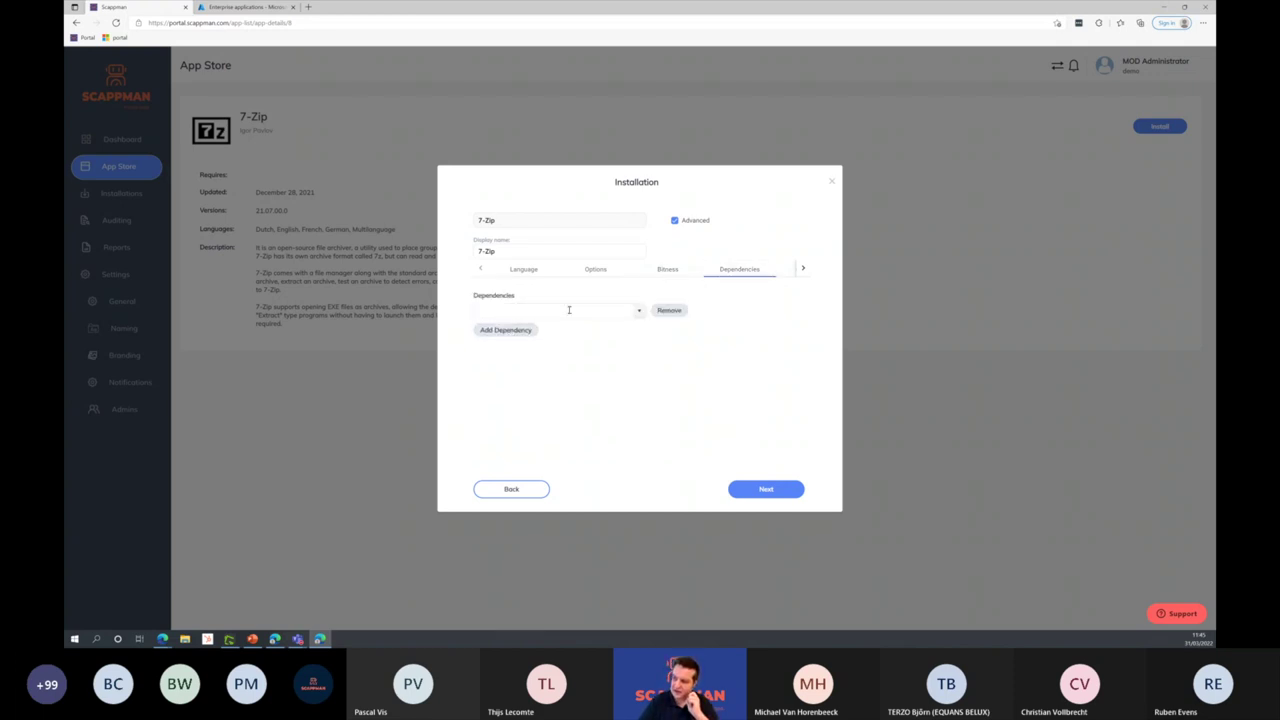
{"action": "left_click", "coordinate": [639, 310]}
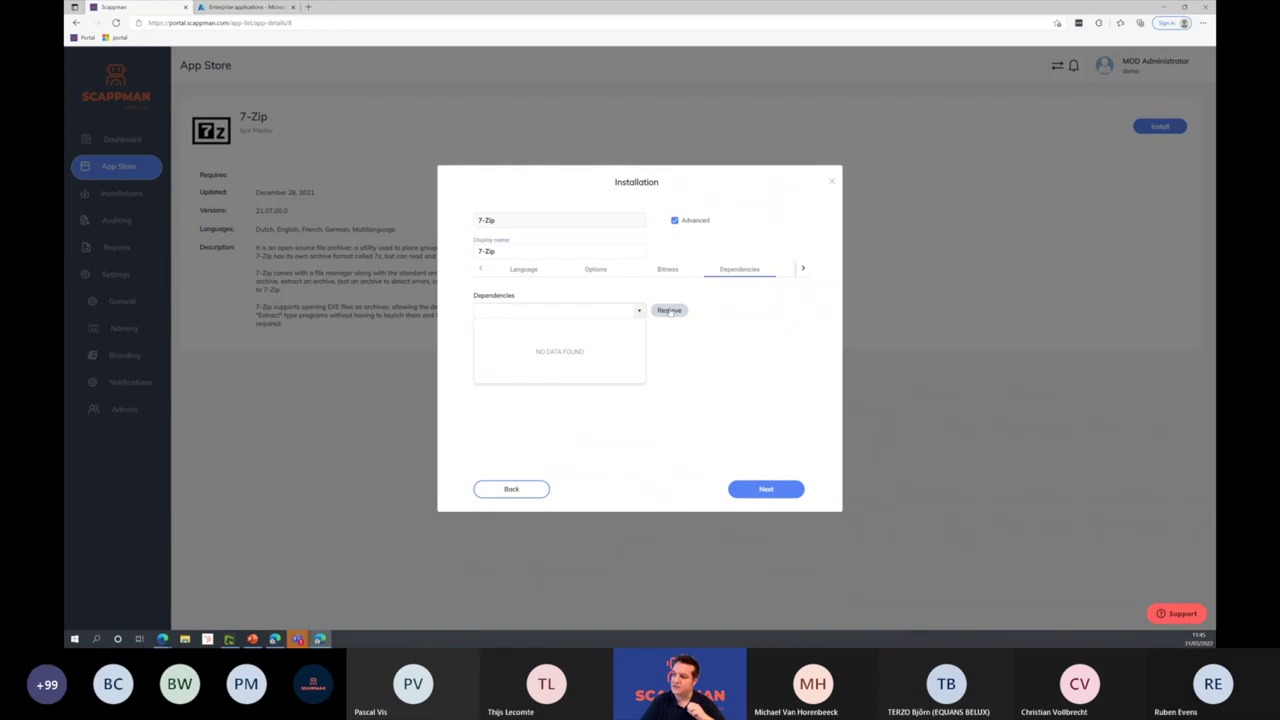
{"action": "left_click", "coordinate": [669, 311]}
{"action": "left_click", "coordinate": [672, 312]}
{"action": "left_click", "coordinate": [805, 271]}
{"action": "left_click", "coordinate": [710, 270]}
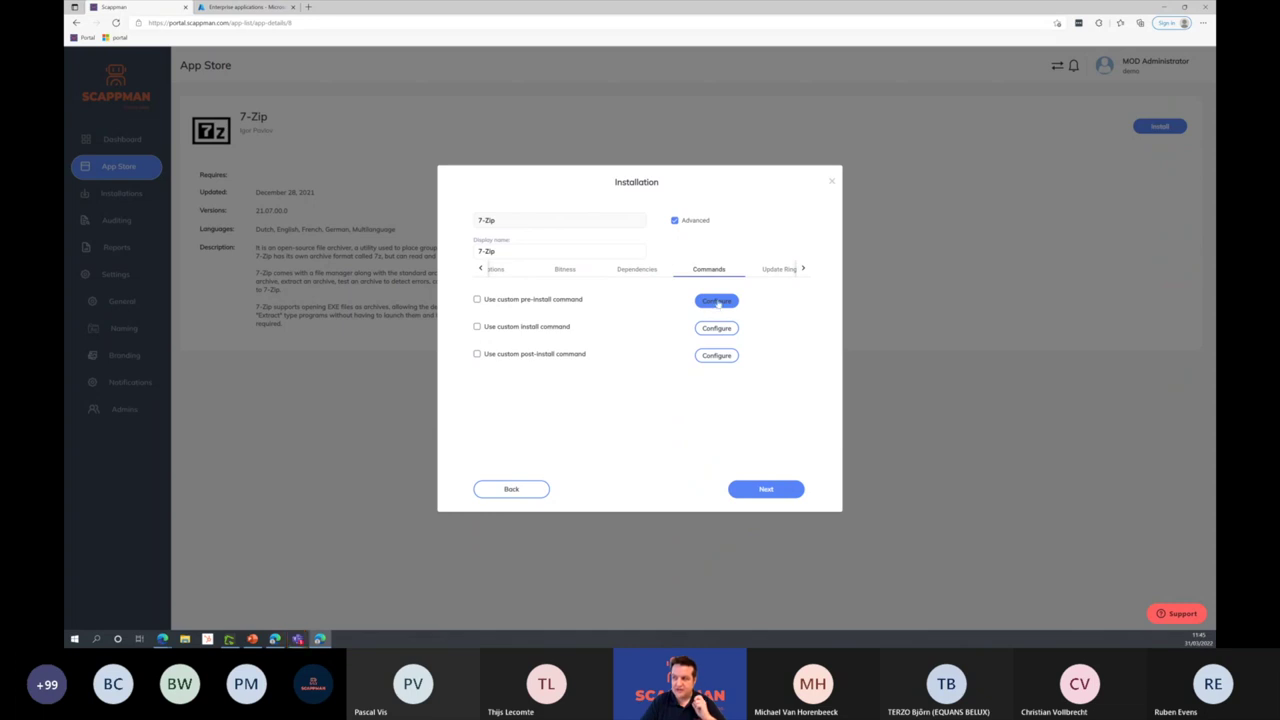
Step: Leave the pre-install command unchanged and enable a custom install command edited with 'dfghdfgh'
{"action": "left_click", "coordinate": [716, 301]}
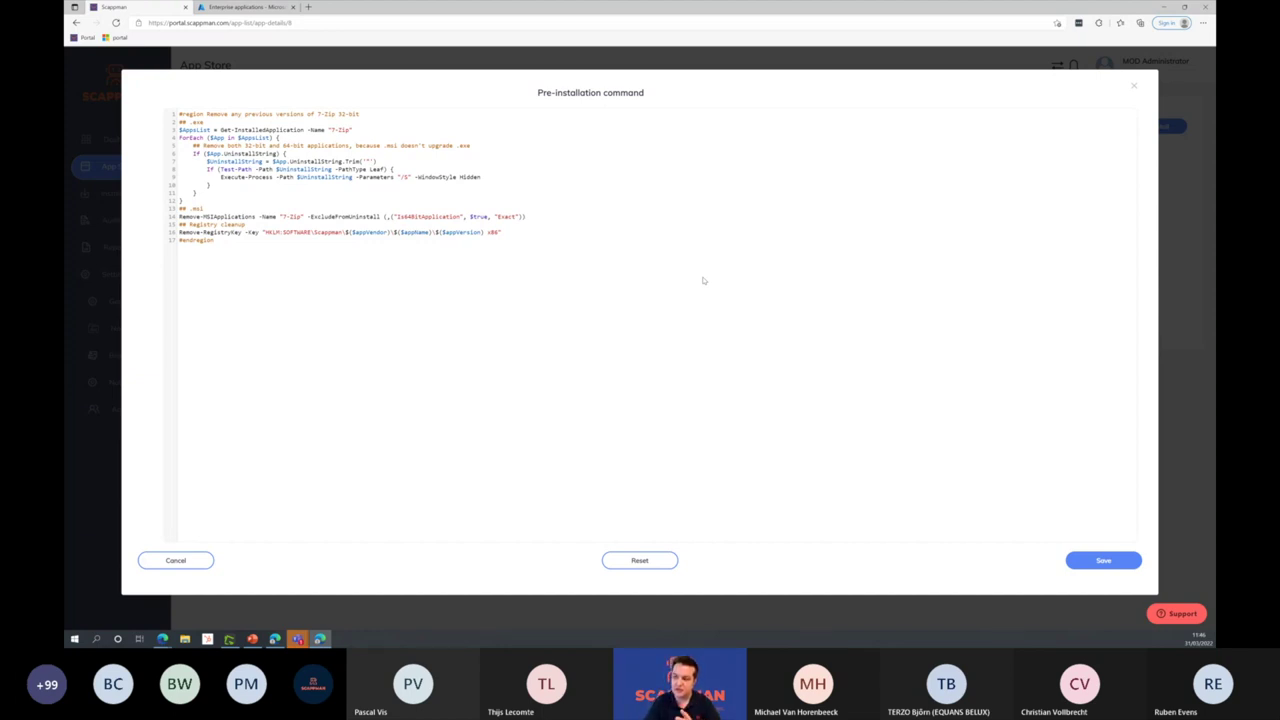
{"action": "left_click", "coordinate": [167, 561]}
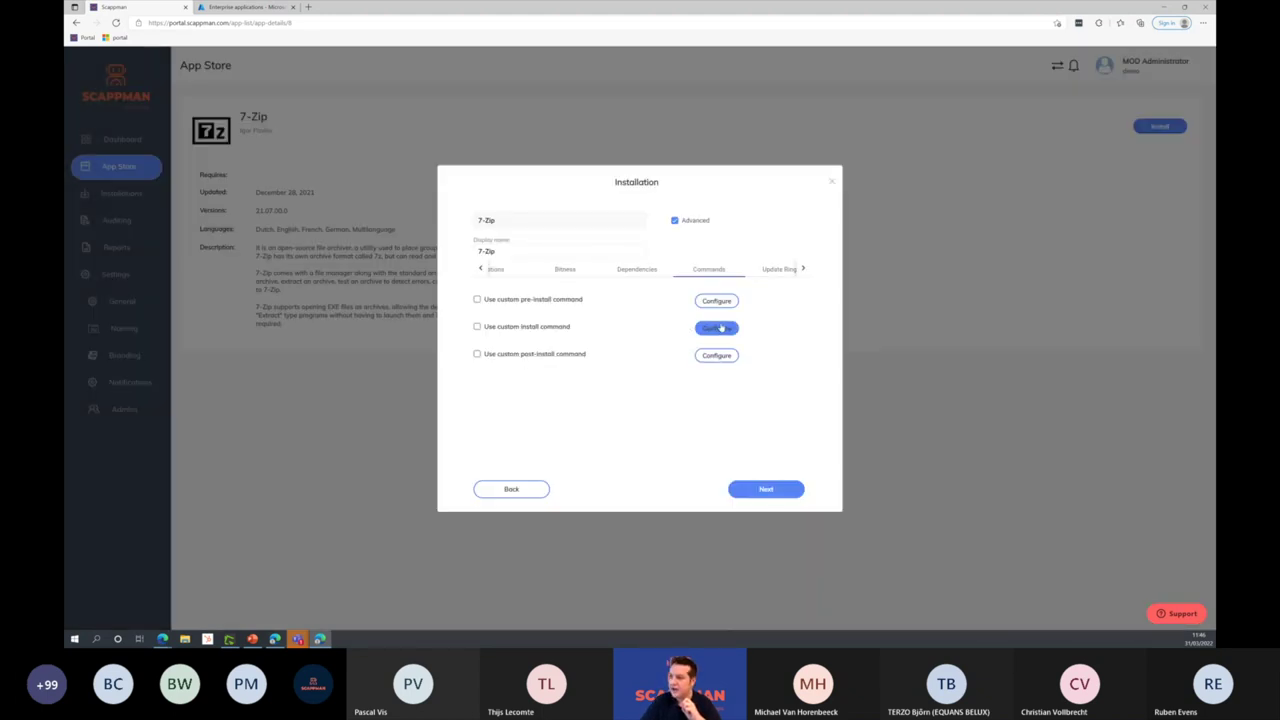
{"action": "left_click", "coordinate": [716, 328]}
{"action": "type", "text": "dfghdfgh"}
{"action": "left_click", "coordinate": [1101, 560]}
{"action": "left_click", "coordinate": [548, 332]}
Step: Review the install and post-install scripts, including the 7-Zip language registry setting, then continue
{"action": "left_click", "coordinate": [718, 329]}
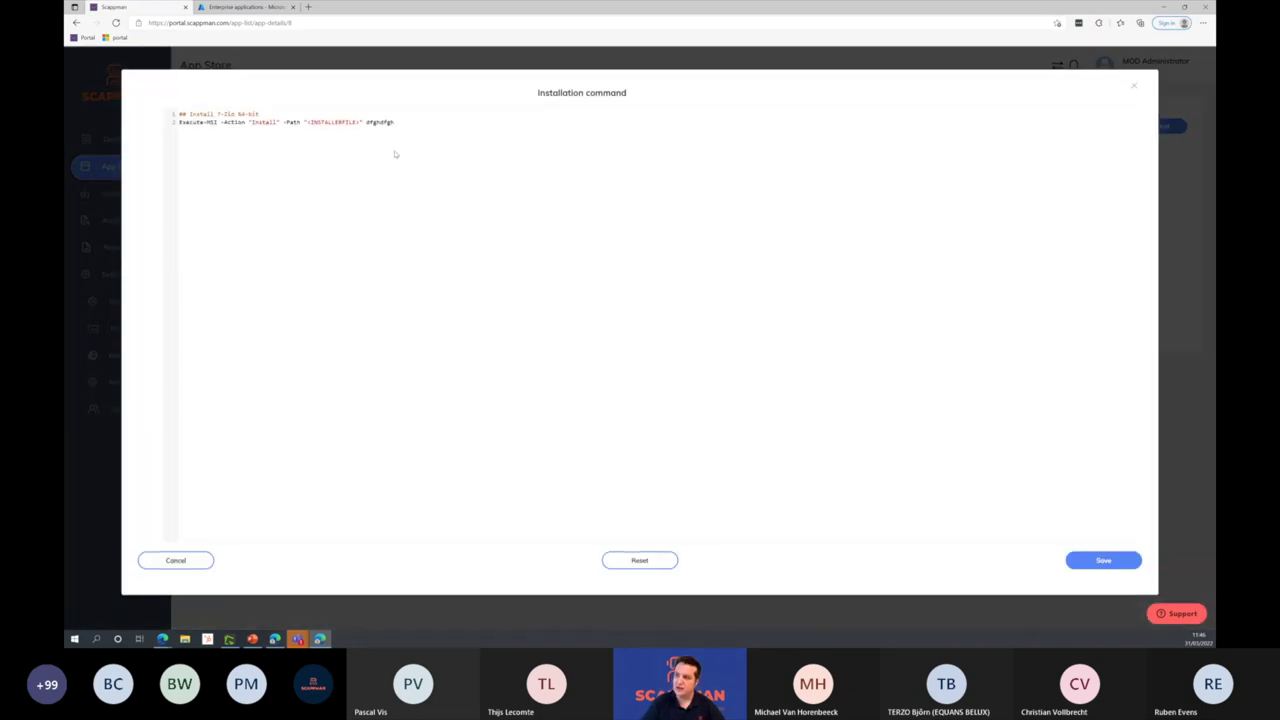
{"action": "left_click", "coordinate": [1134, 88]}
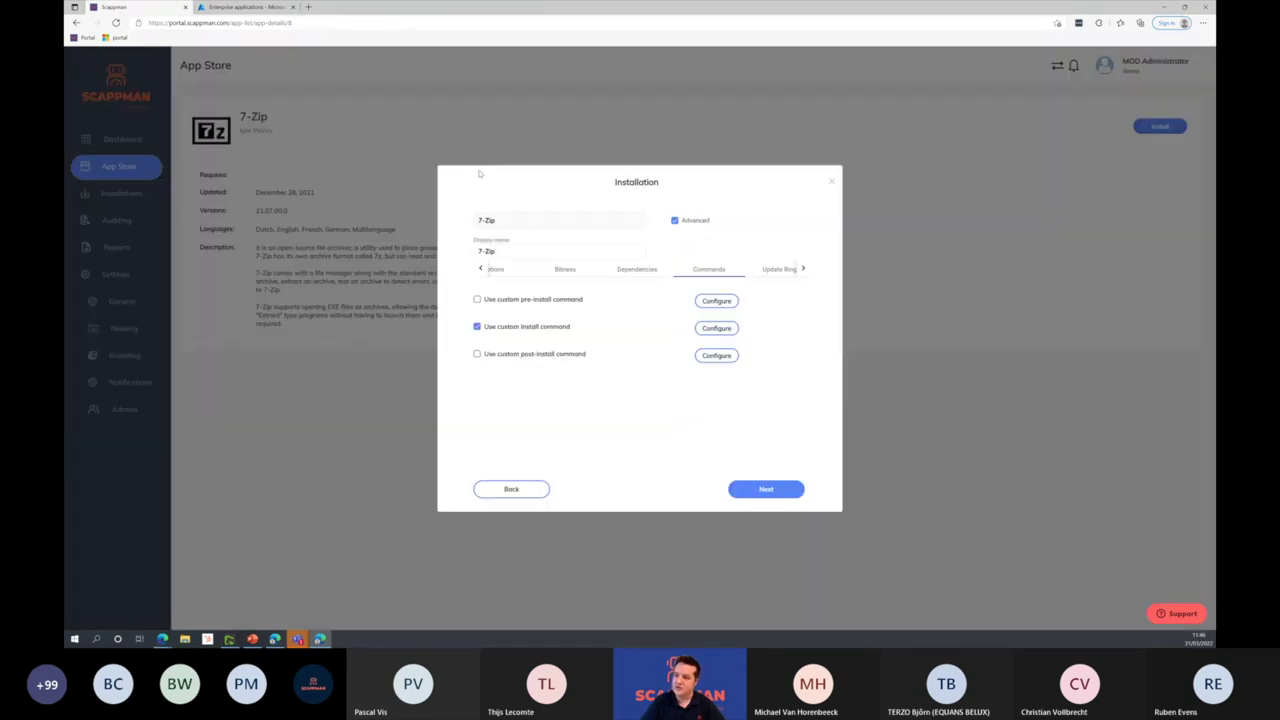
{"action": "left_click", "coordinate": [728, 331]}
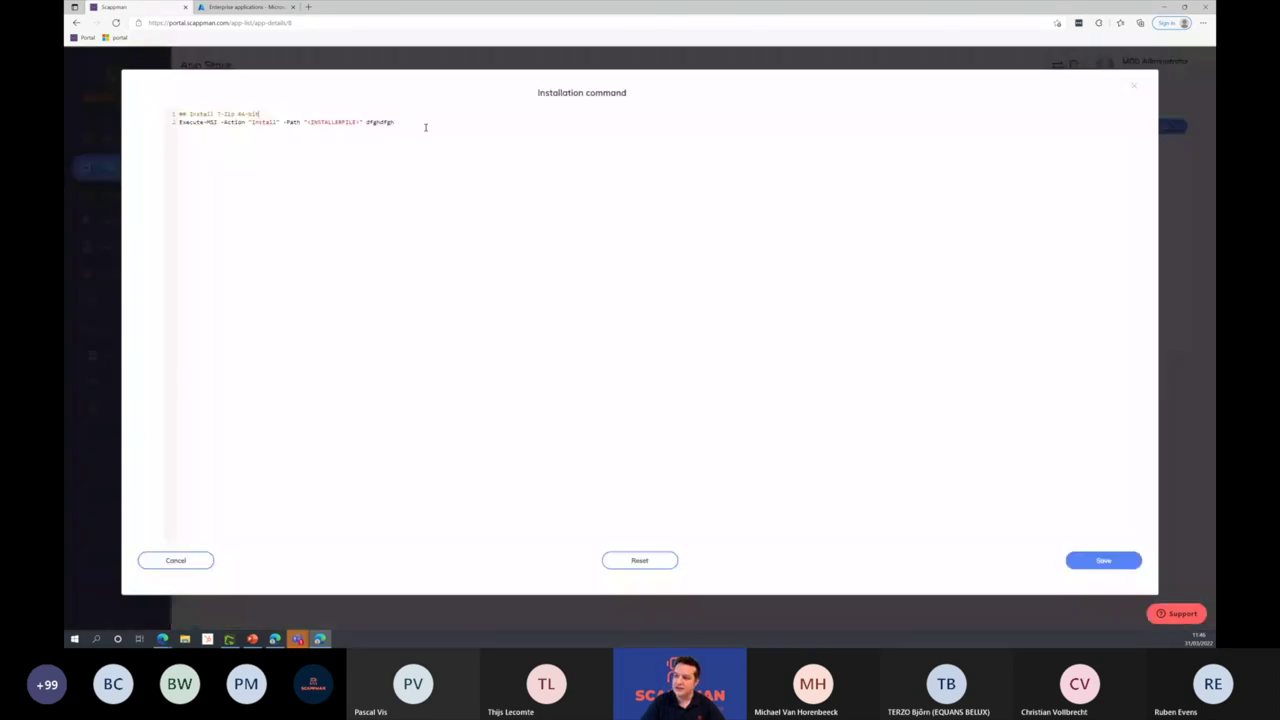
{"action": "left_click", "coordinate": [1135, 89]}
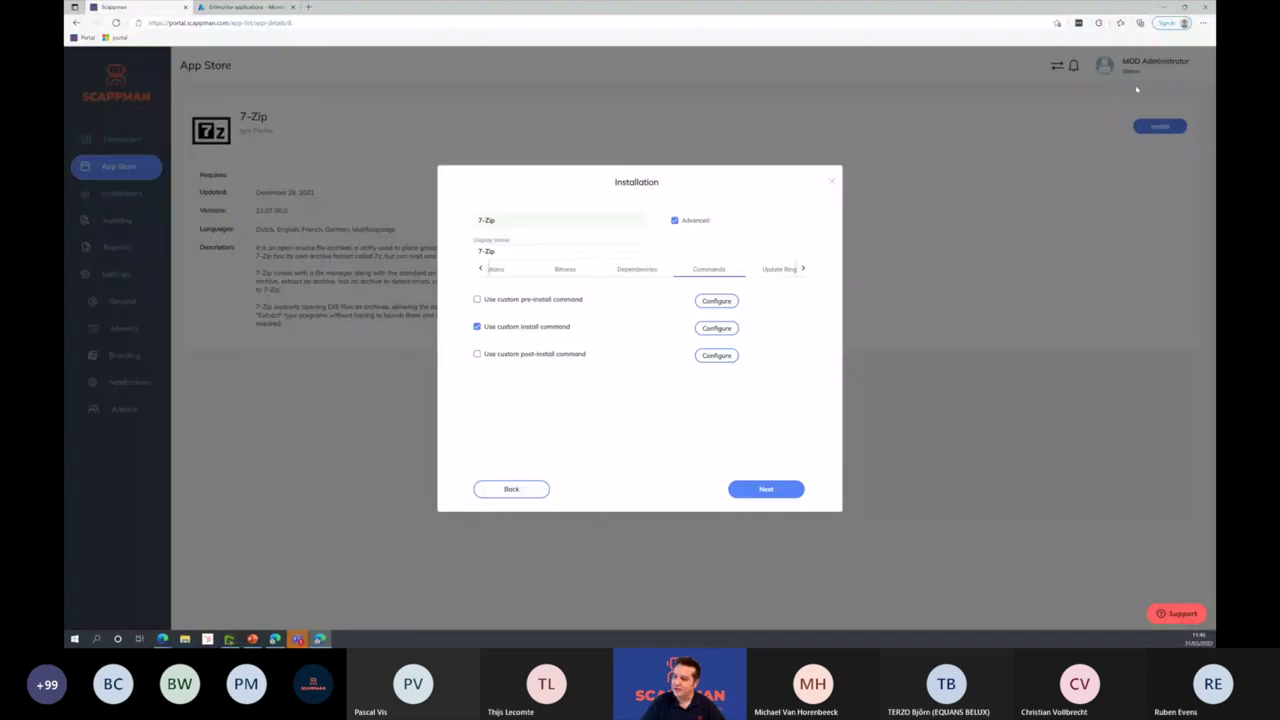
{"action": "left_click", "coordinate": [717, 356]}
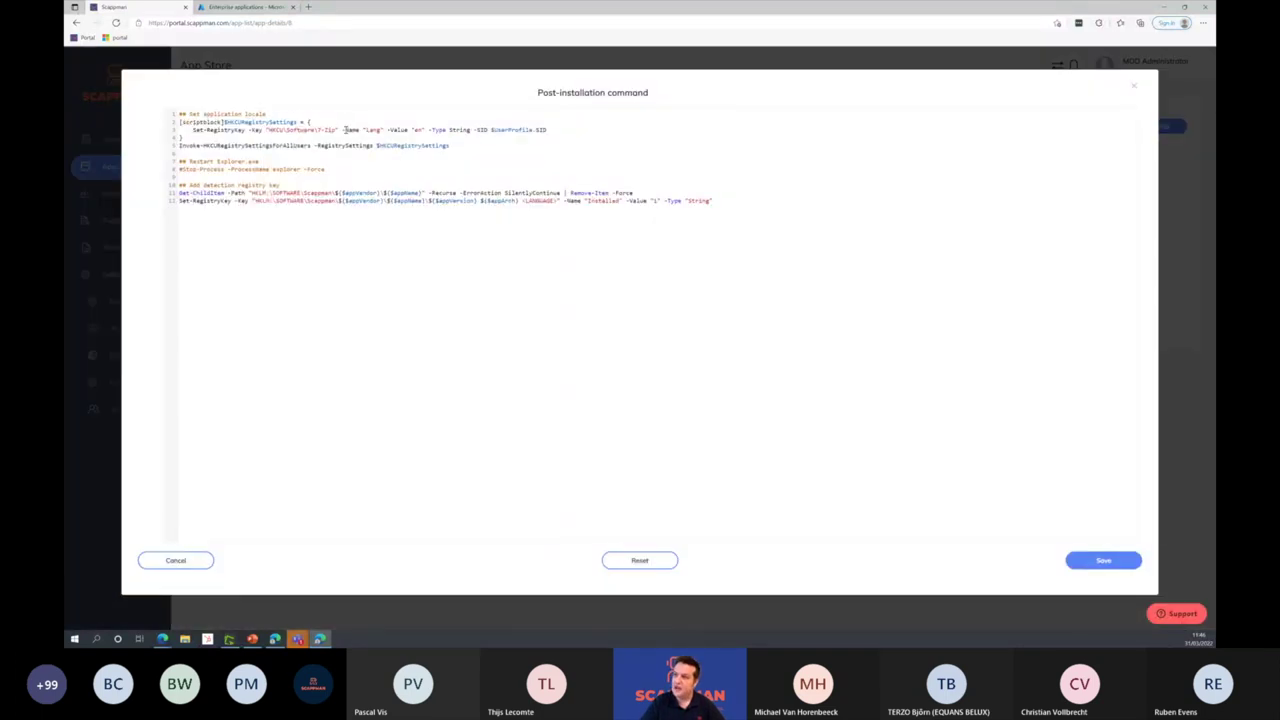
{"action": "left_click_drag", "start_coordinate": [318, 130], "coordinate": [447, 130]}
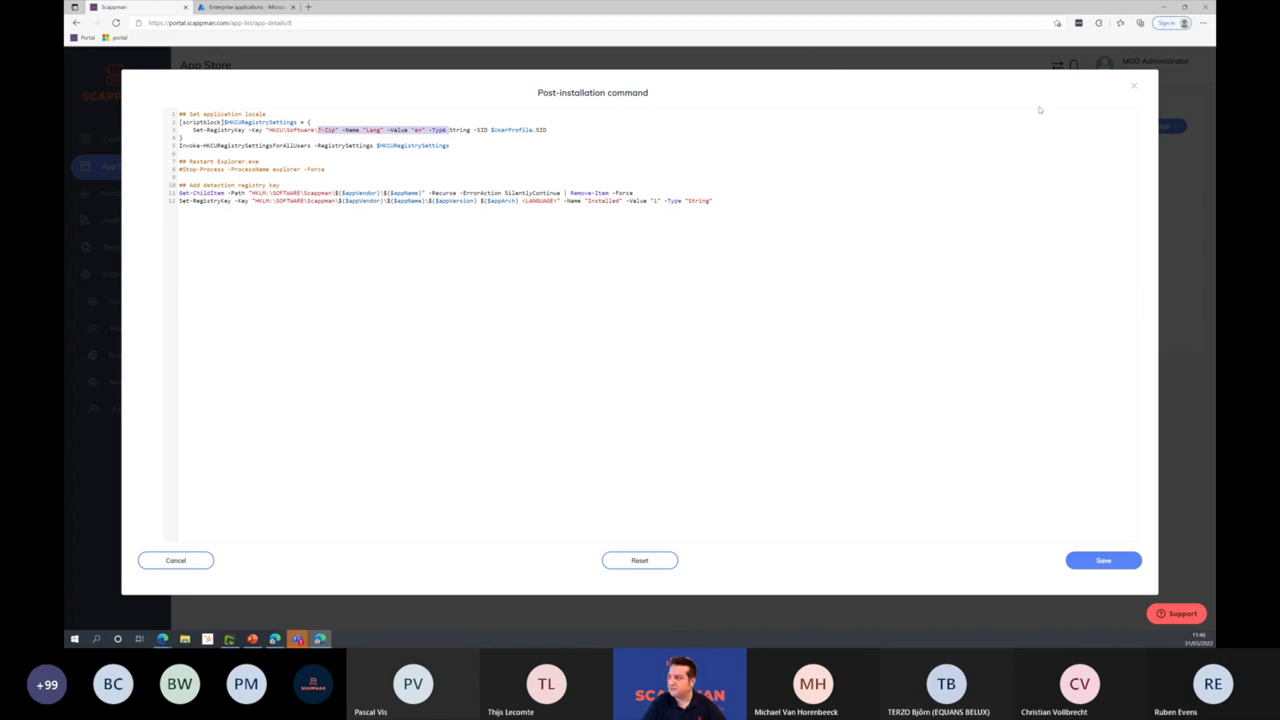
{"action": "left_click", "coordinate": [1134, 86]}
{"action": "left_click", "coordinate": [779, 490]}
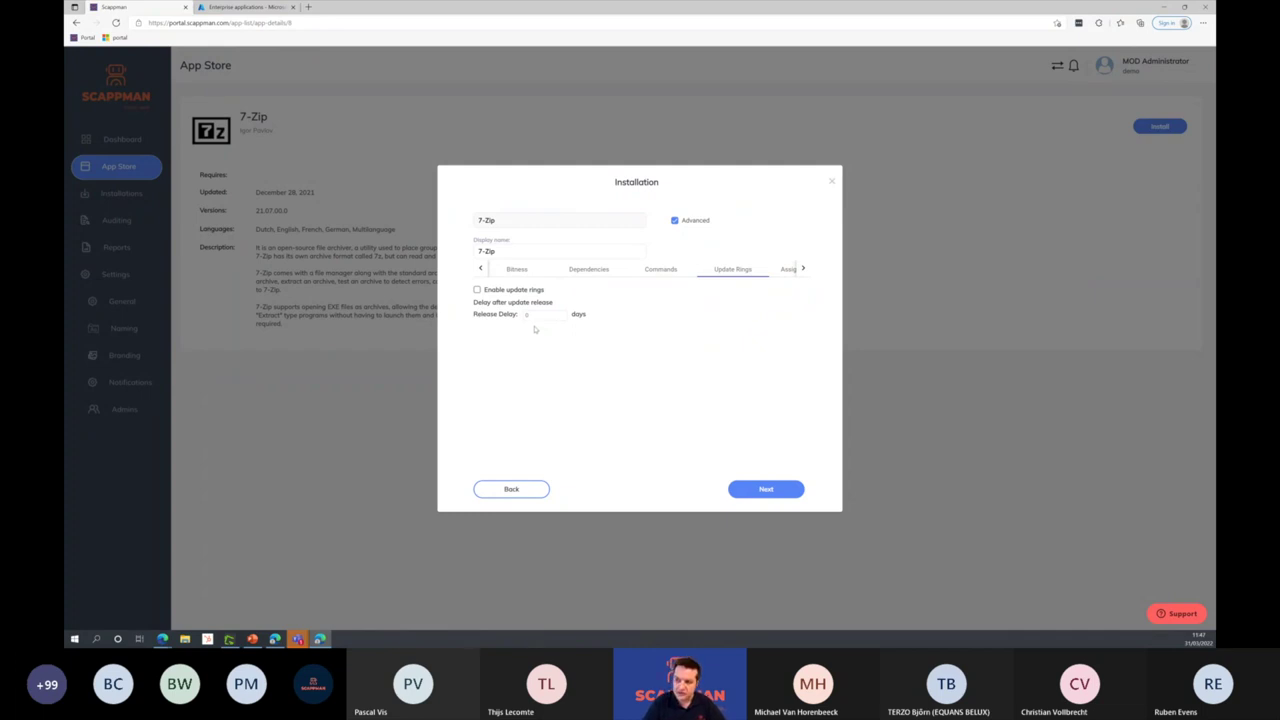
Step: Enable update rings, inspect the Fast delay, and browse the Fast and Slow ring assignments
{"action": "key", "text": "space"}
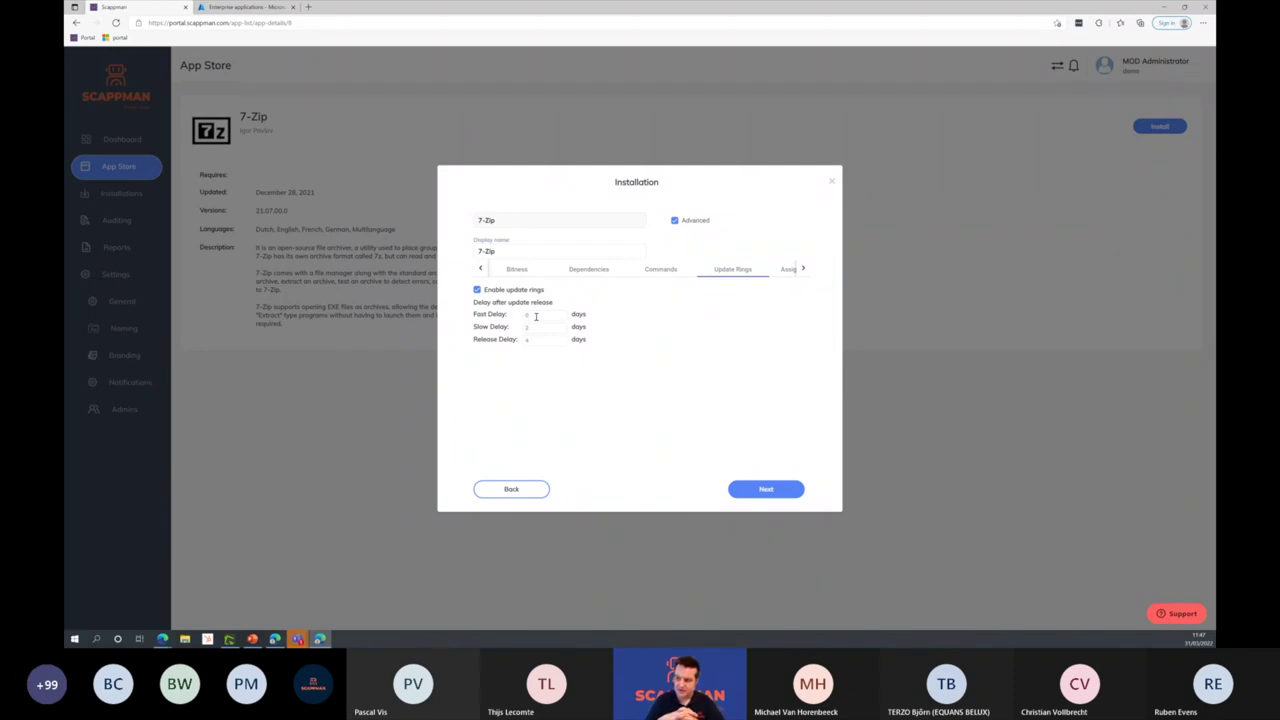
{"action": "double_click", "coordinate": [535, 316]}
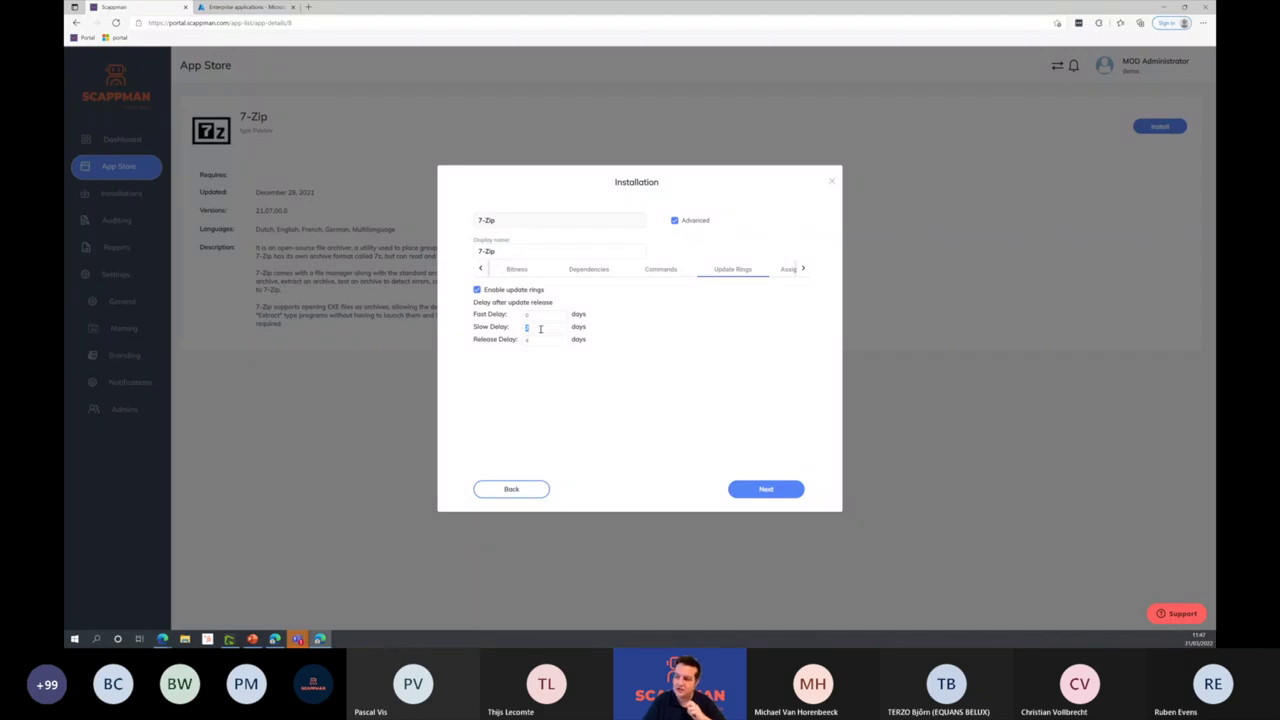
{"action": "left_click", "coordinate": [803, 269]}
{"action": "left_click", "coordinate": [803, 269]}
{"action": "left_click", "coordinate": [760, 269]}
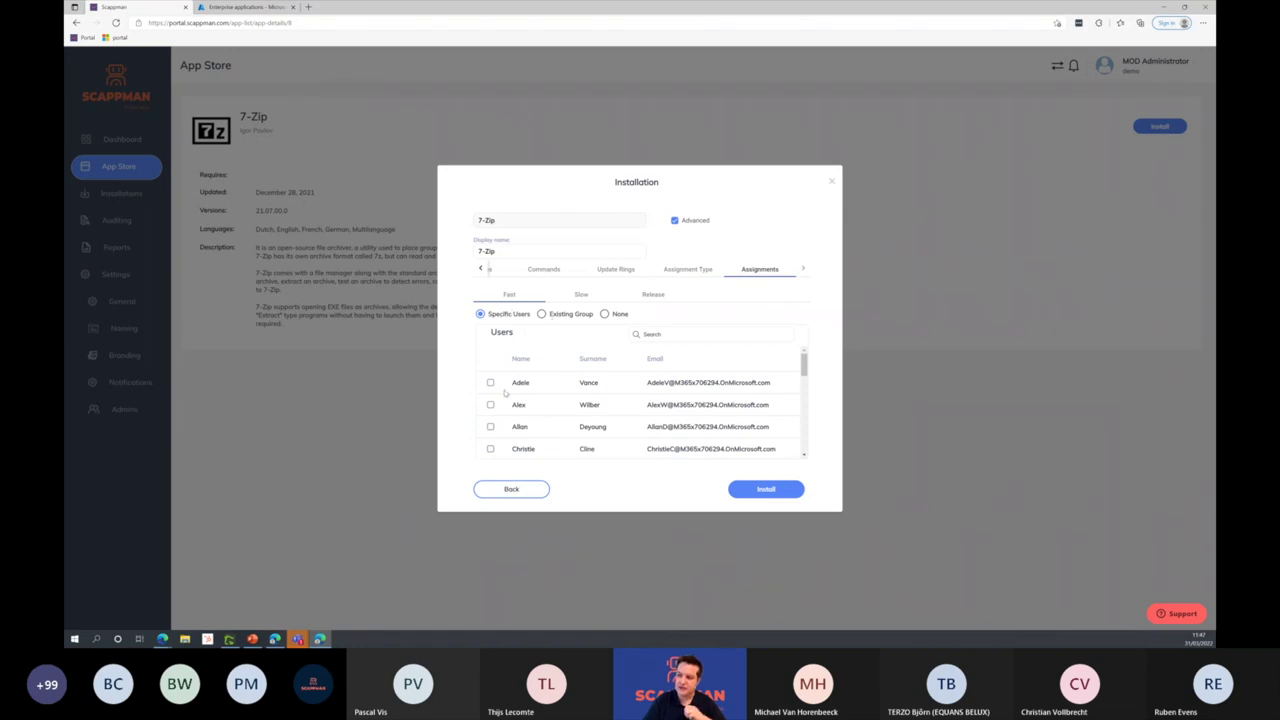
{"action": "left_click", "coordinate": [581, 294]}
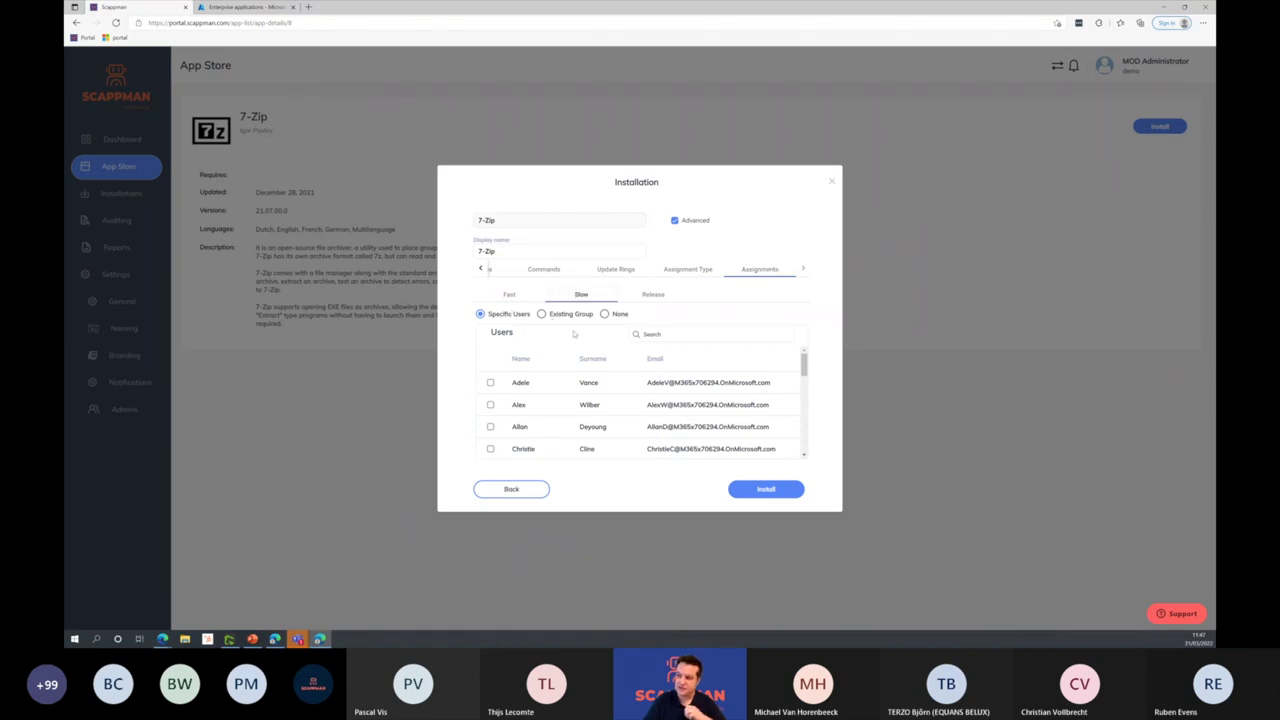
{"action": "left_click", "coordinate": [690, 271]}
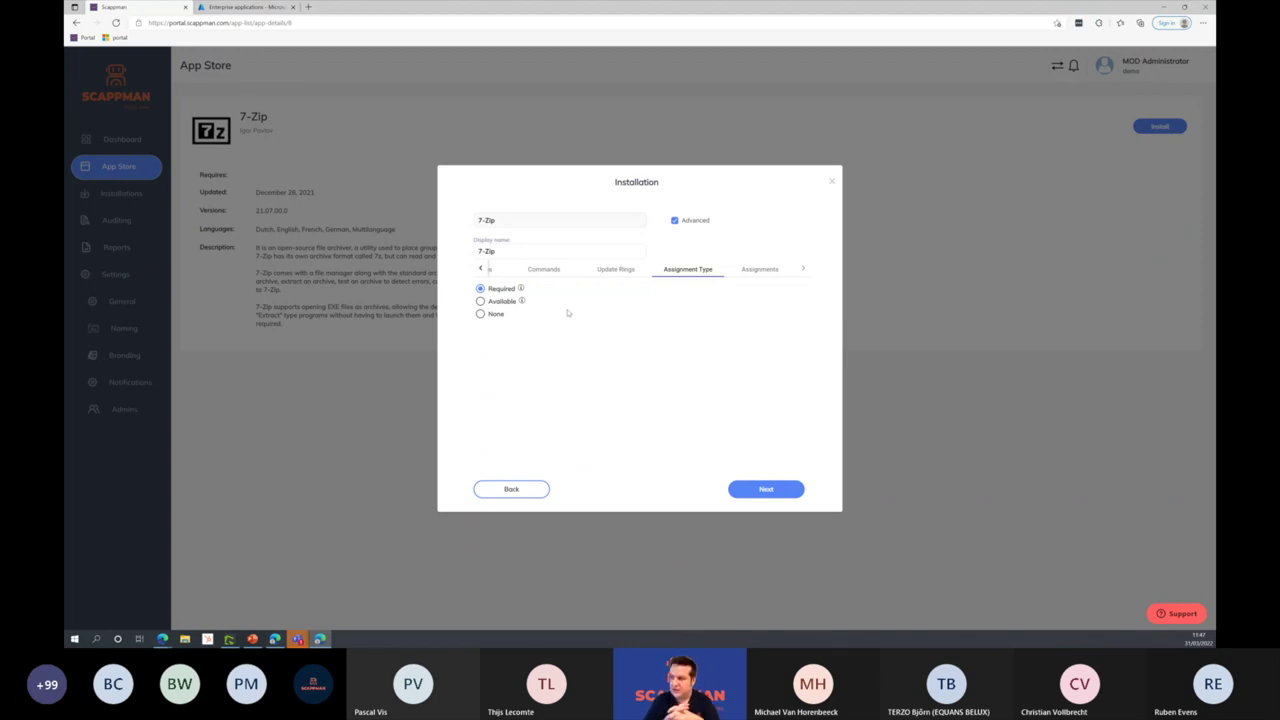
Step: Set 7-Zip's assignment type to Available with updates enabled for All Users, then continue
{"action": "left_click", "coordinate": [480, 301]}
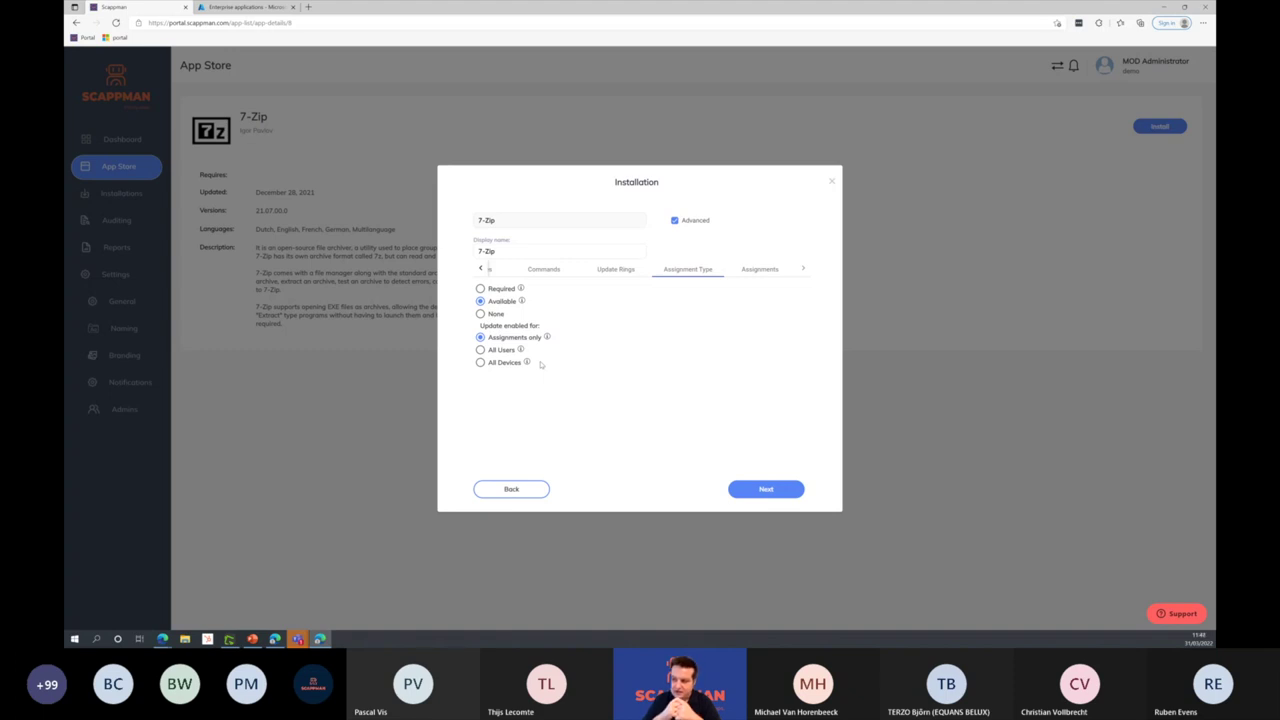
{"action": "left_click", "coordinate": [481, 350]}
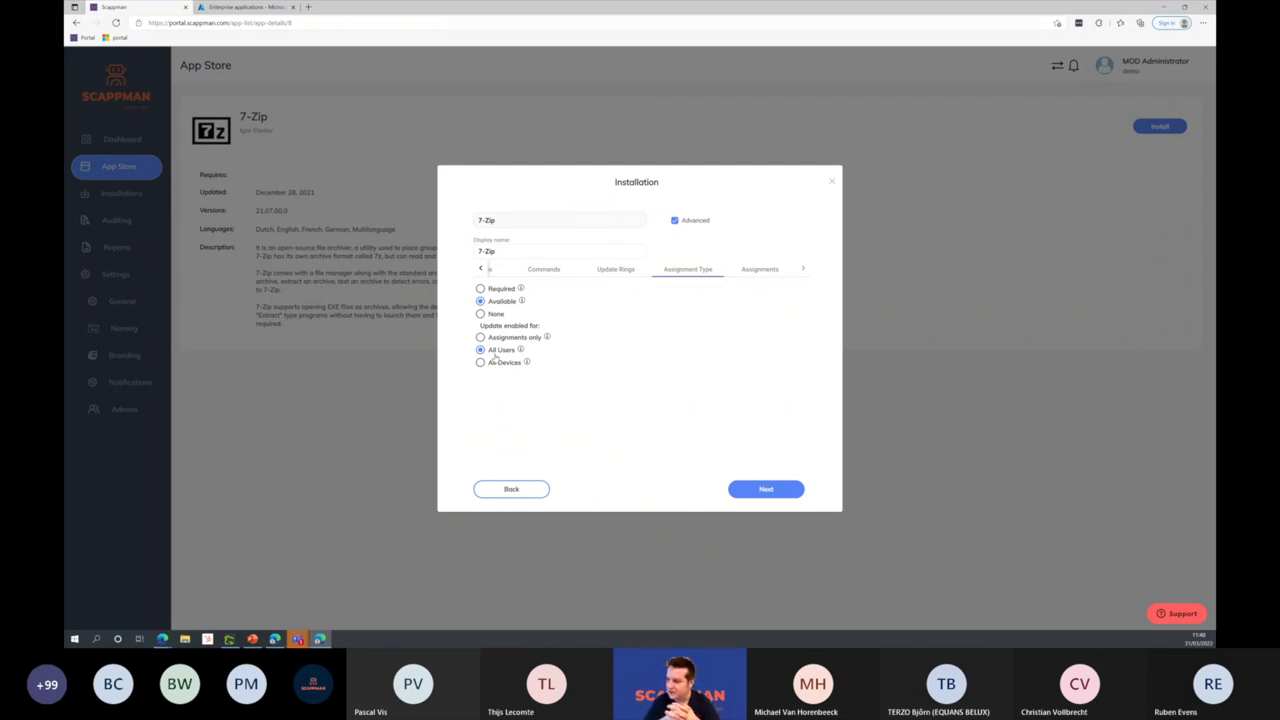
{"action": "left_click", "coordinate": [765, 489]}
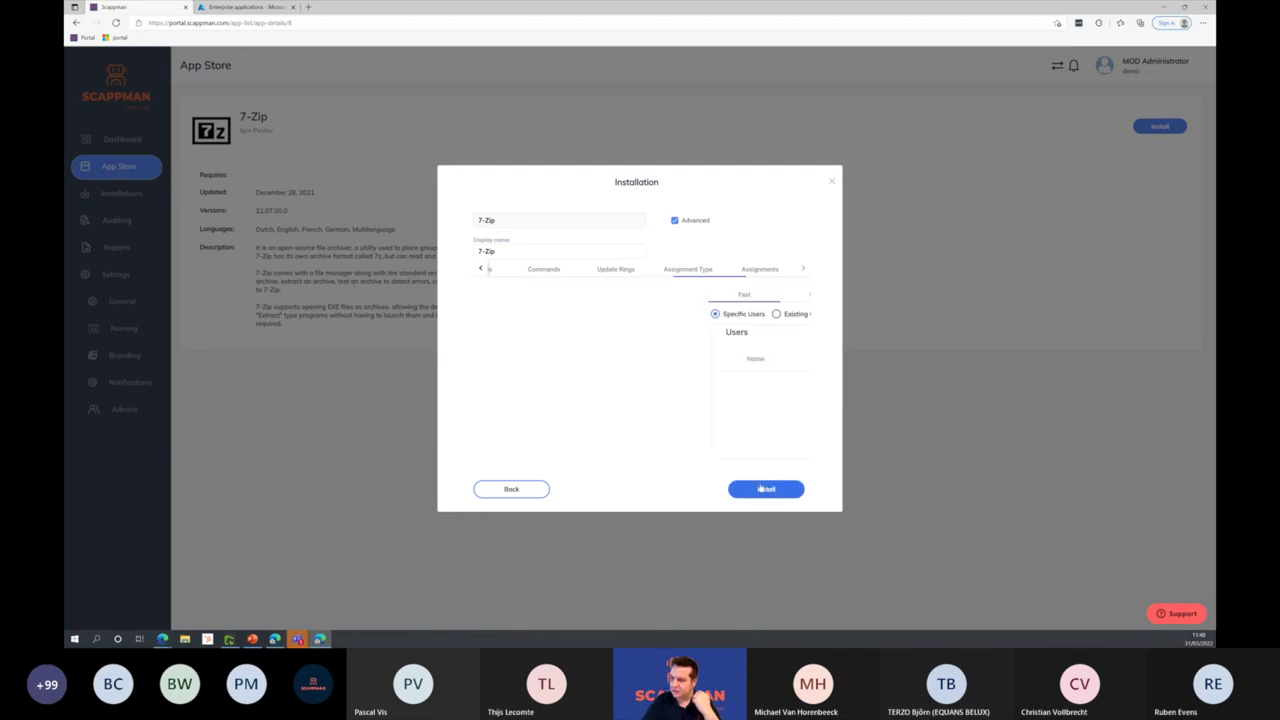
Step: Tick one user on the Slow ring and another on the Release ring, then install 7-Zip
{"action": "left_click", "coordinate": [572, 297]}
{"action": "left_click", "coordinate": [490, 404]}
{"action": "left_click", "coordinate": [653, 294]}
{"action": "left_click", "coordinate": [490, 426]}
{"action": "left_click", "coordinate": [775, 492]}
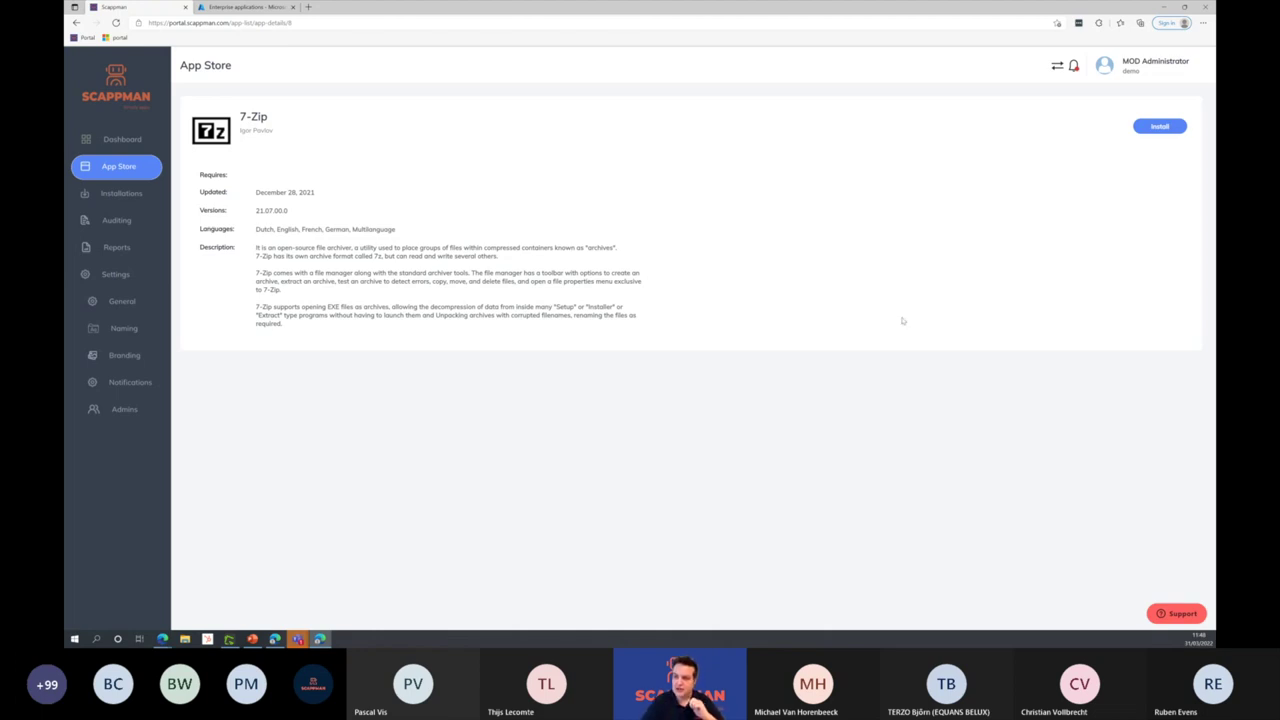
Step: In the other tenant's window, open 7-Zip_sdfsdfsd from page 2 of the Installations list
{"action": "left_click", "coordinate": [121, 193]}
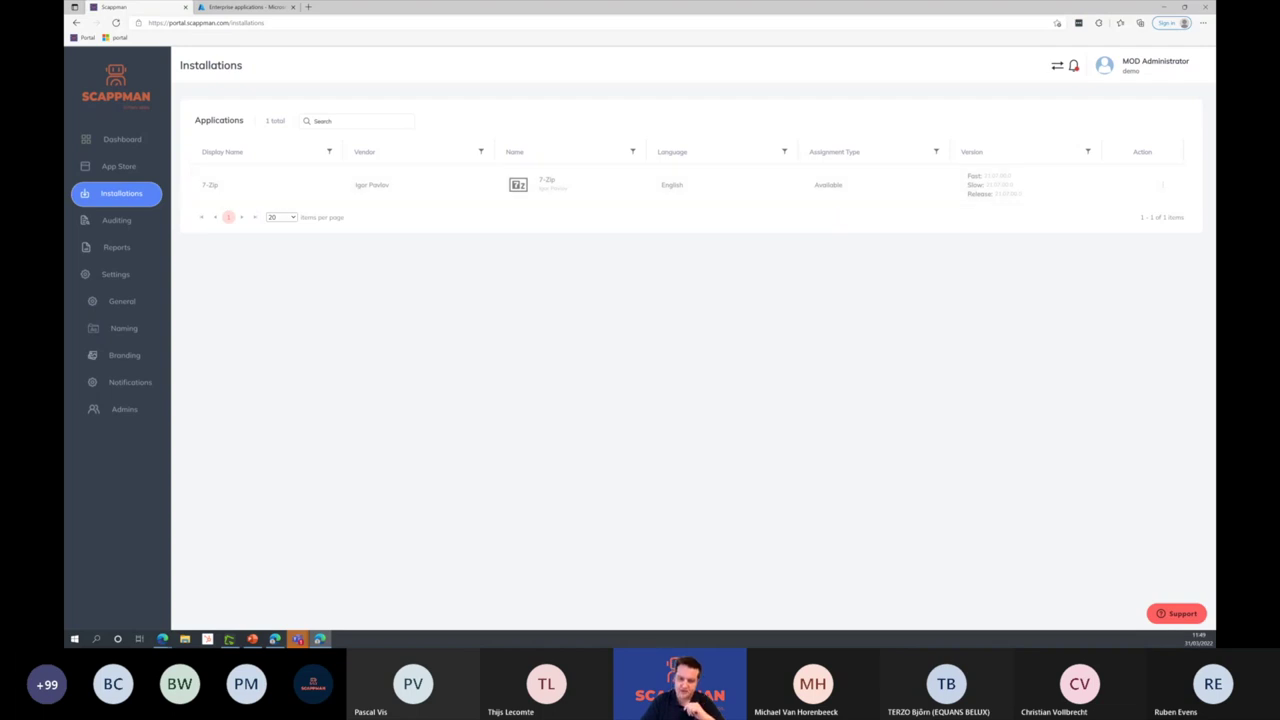
{"action": "key", "text": "alt+Tab"}
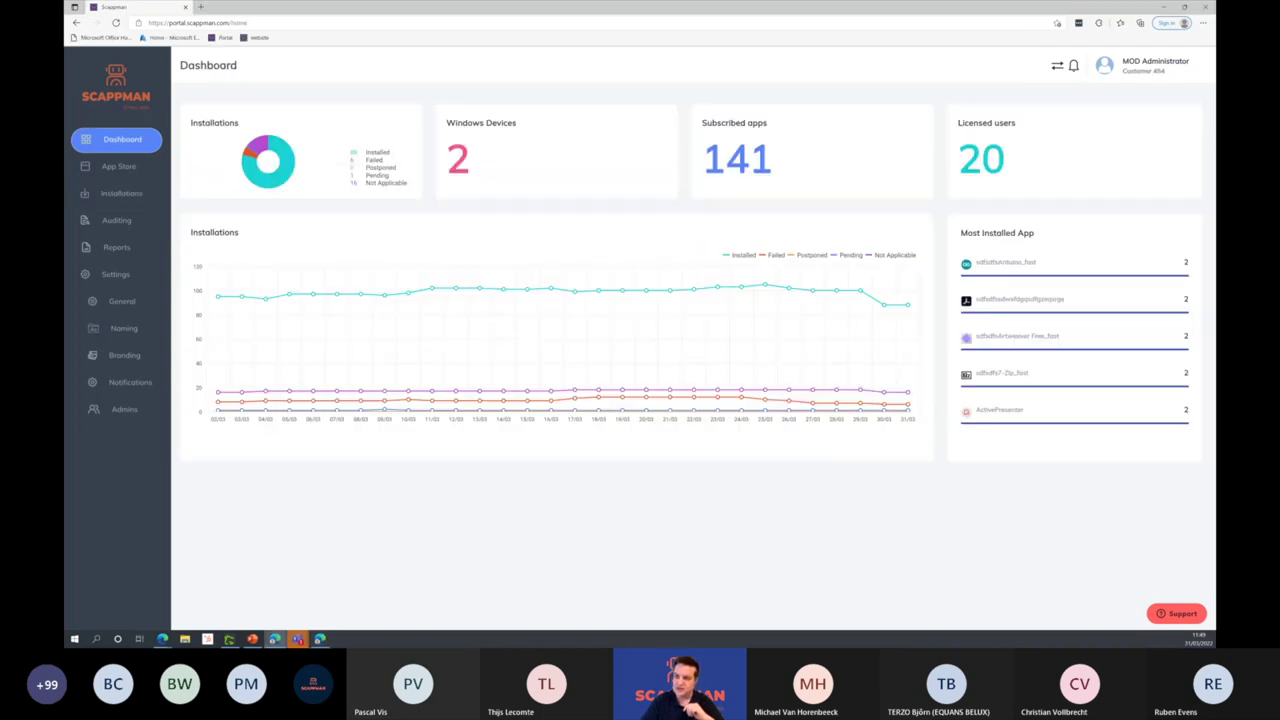
{"action": "left_click", "coordinate": [128, 199]}
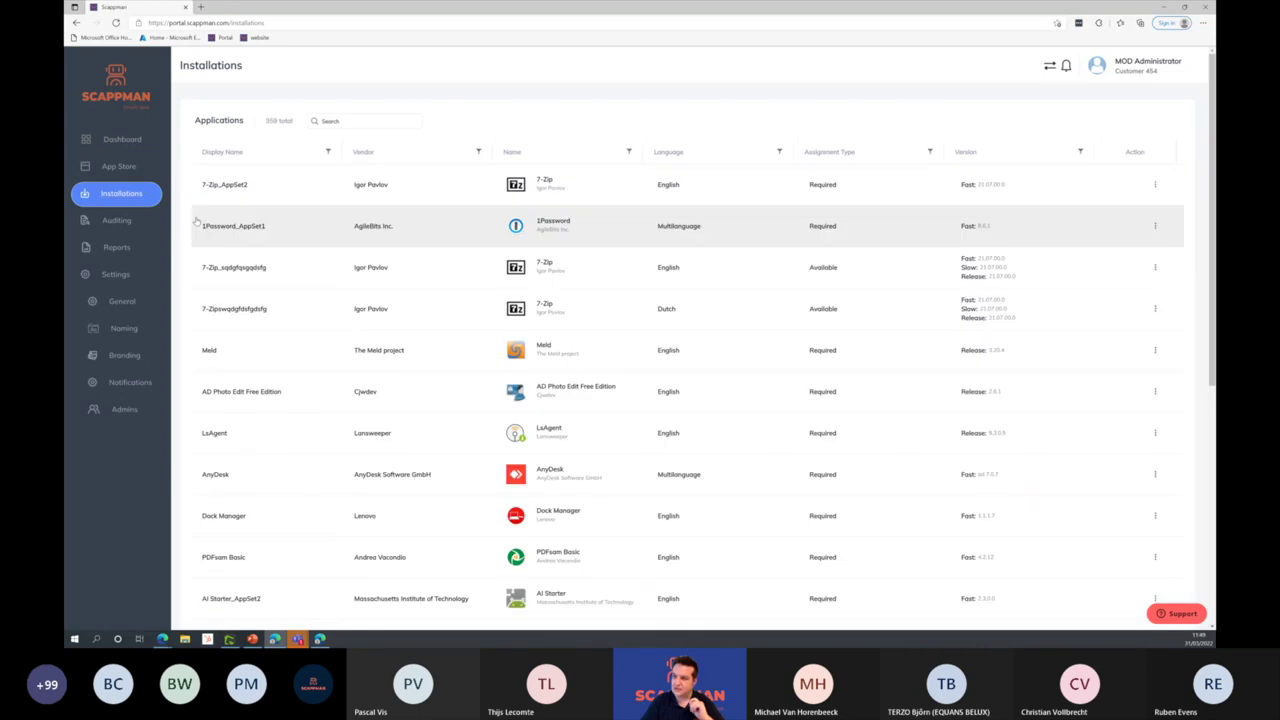
{"action": "scroll", "coordinate": [367, 347], "scroll_direction": "down", "scroll_amount": 1}
{"action": "scroll", "coordinate": [367, 347], "scroll_direction": "down", "scroll_amount": 5}
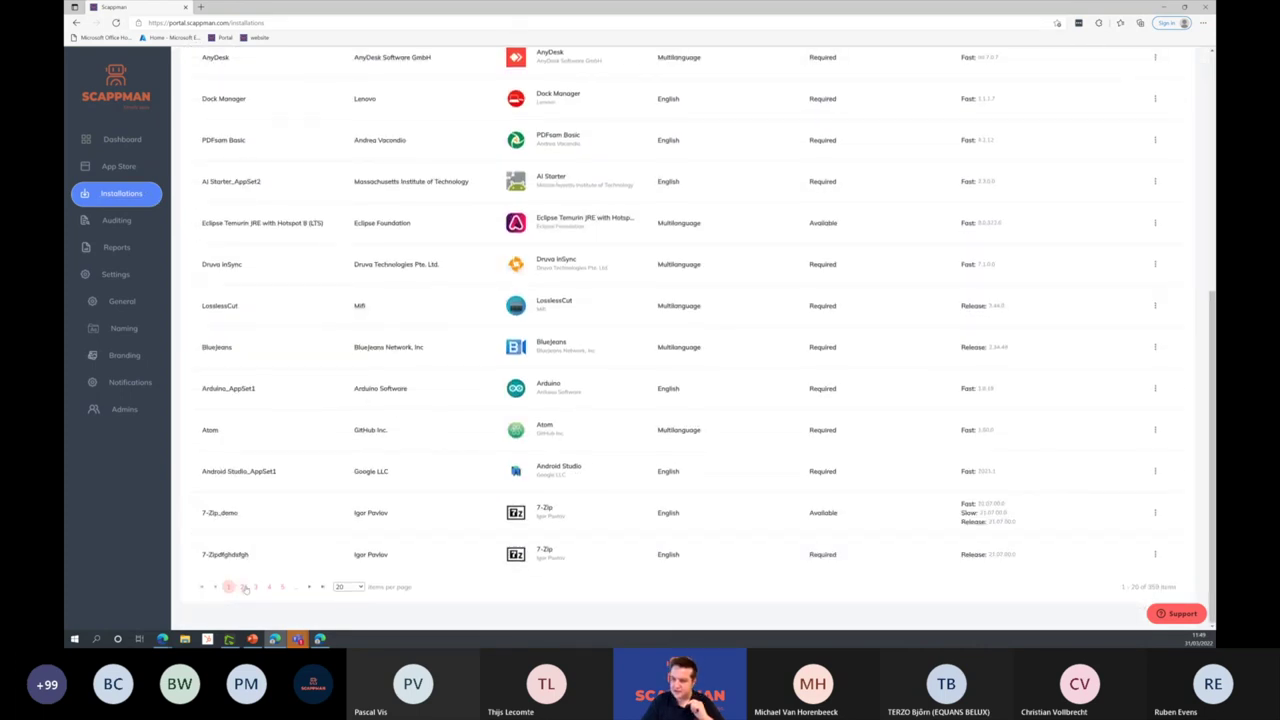
{"action": "left_click", "coordinate": [243, 588]}
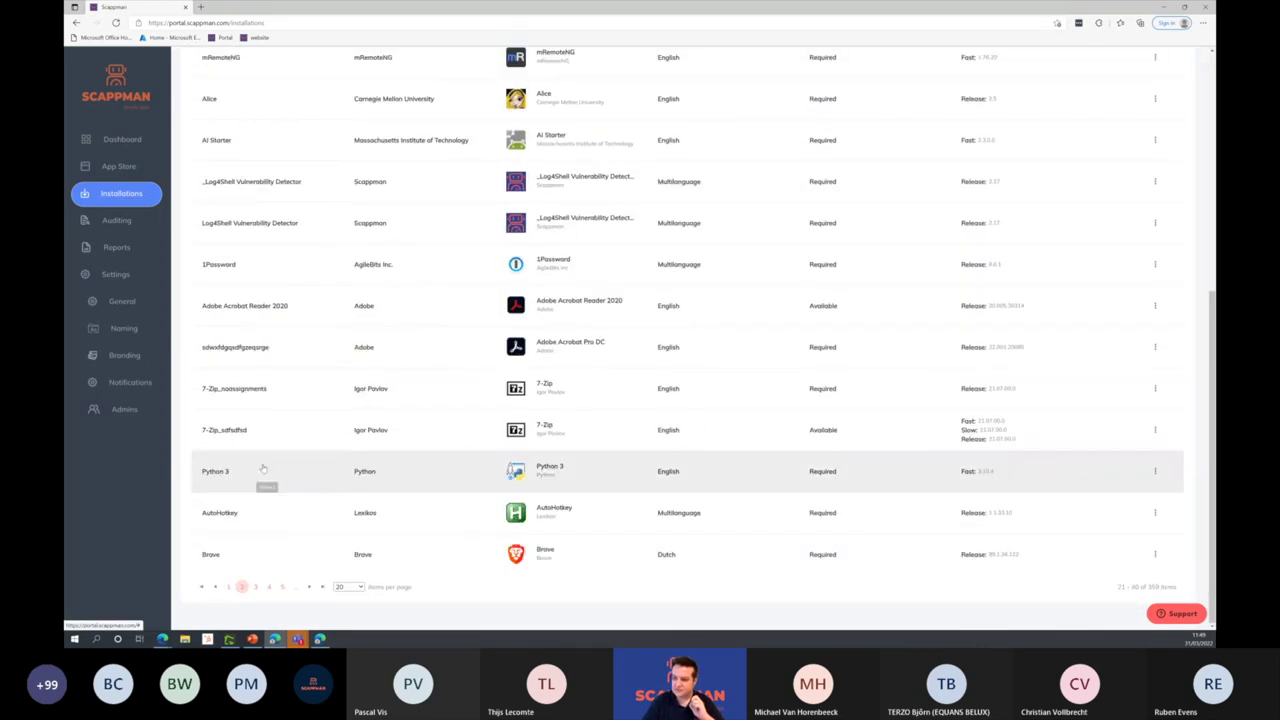
{"action": "left_click", "coordinate": [260, 433]}
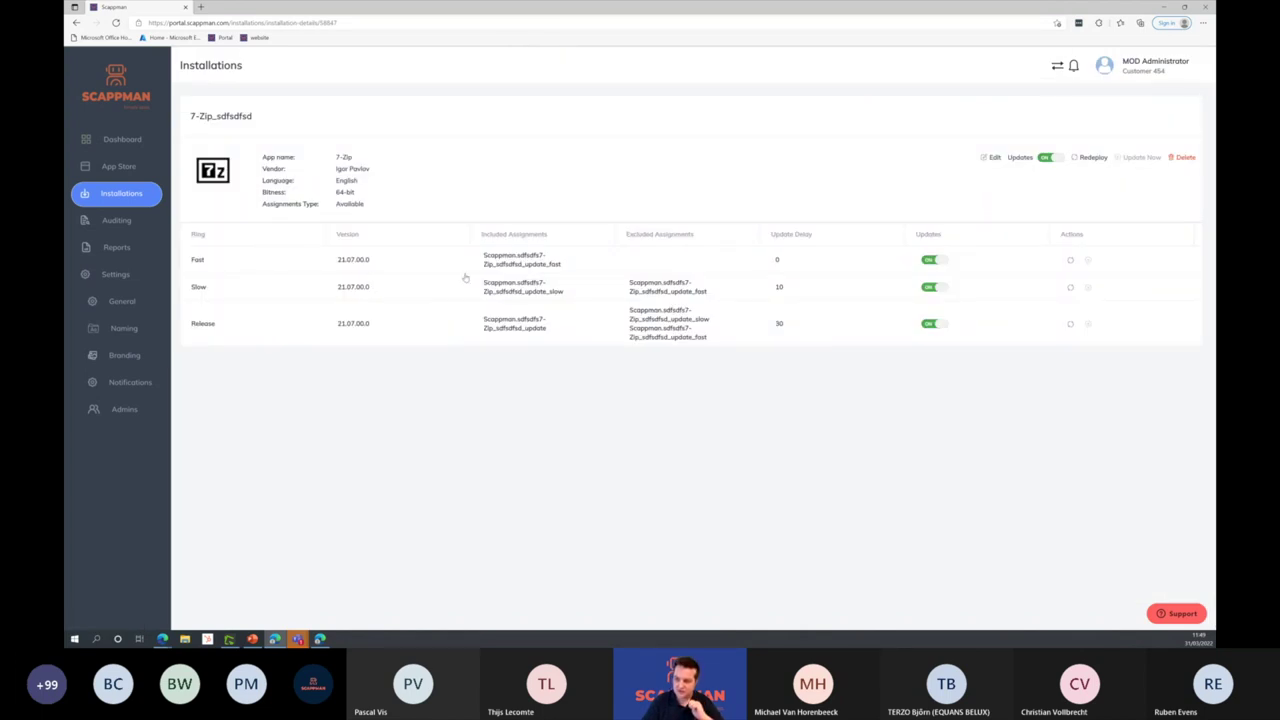
Step: Toggle Slow and Release ring updates off, then back on, so all three rings update
{"action": "left_click_drag", "start_coordinate": [192, 260], "coordinate": [372, 265]}
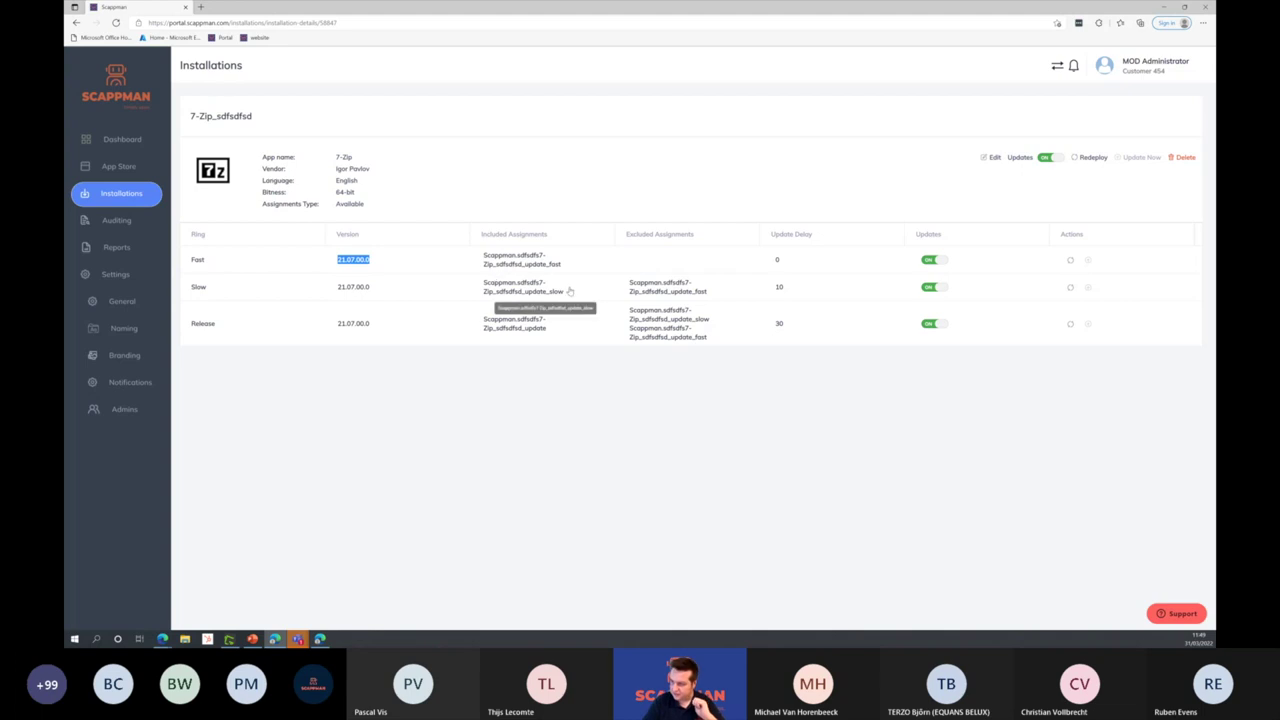
{"action": "left_click", "coordinate": [932, 287]}
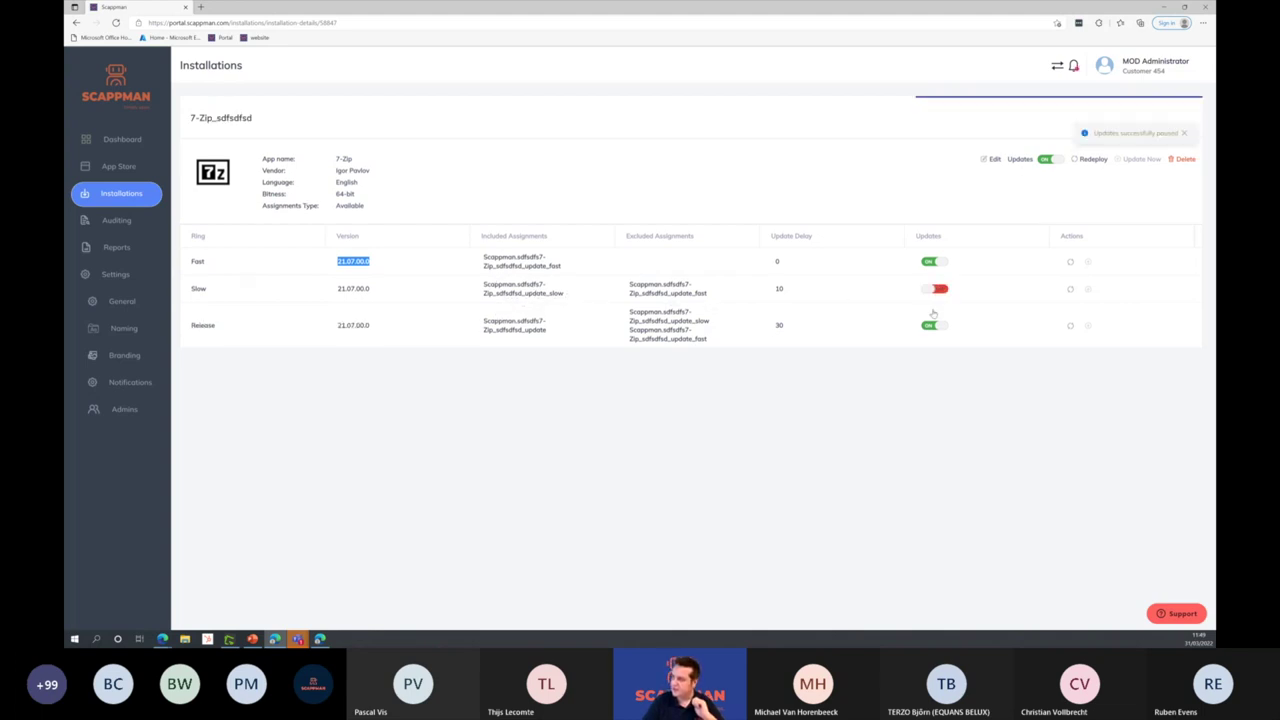
{"action": "left_click", "coordinate": [932, 325]}
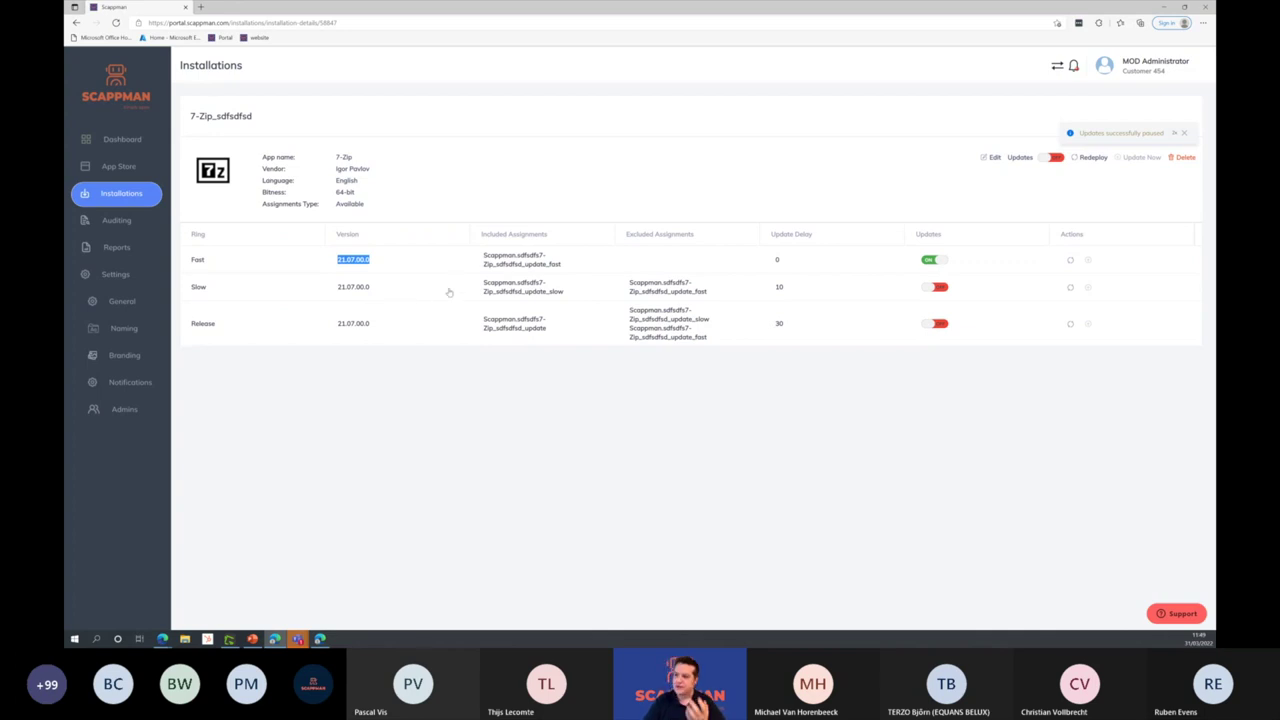
{"action": "left_click", "coordinate": [932, 287]}
{"action": "left_click", "coordinate": [936, 325]}
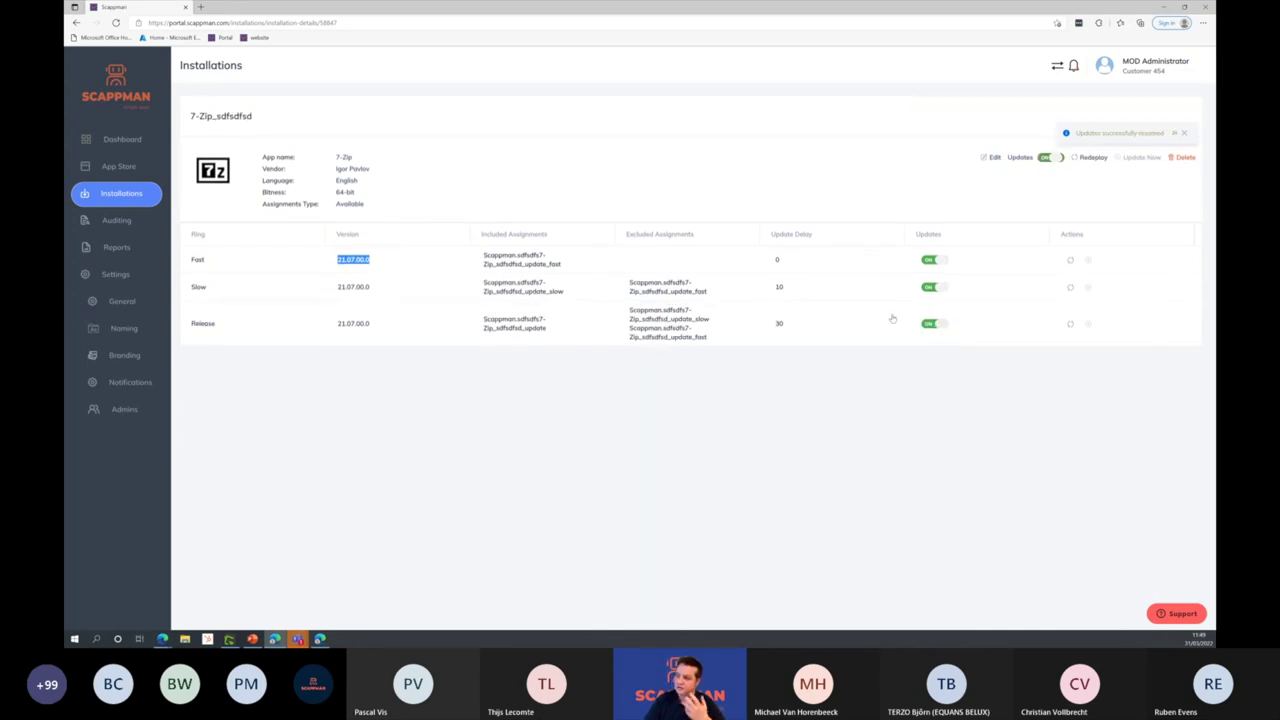
{"action": "double_click", "coordinate": [779, 323]}
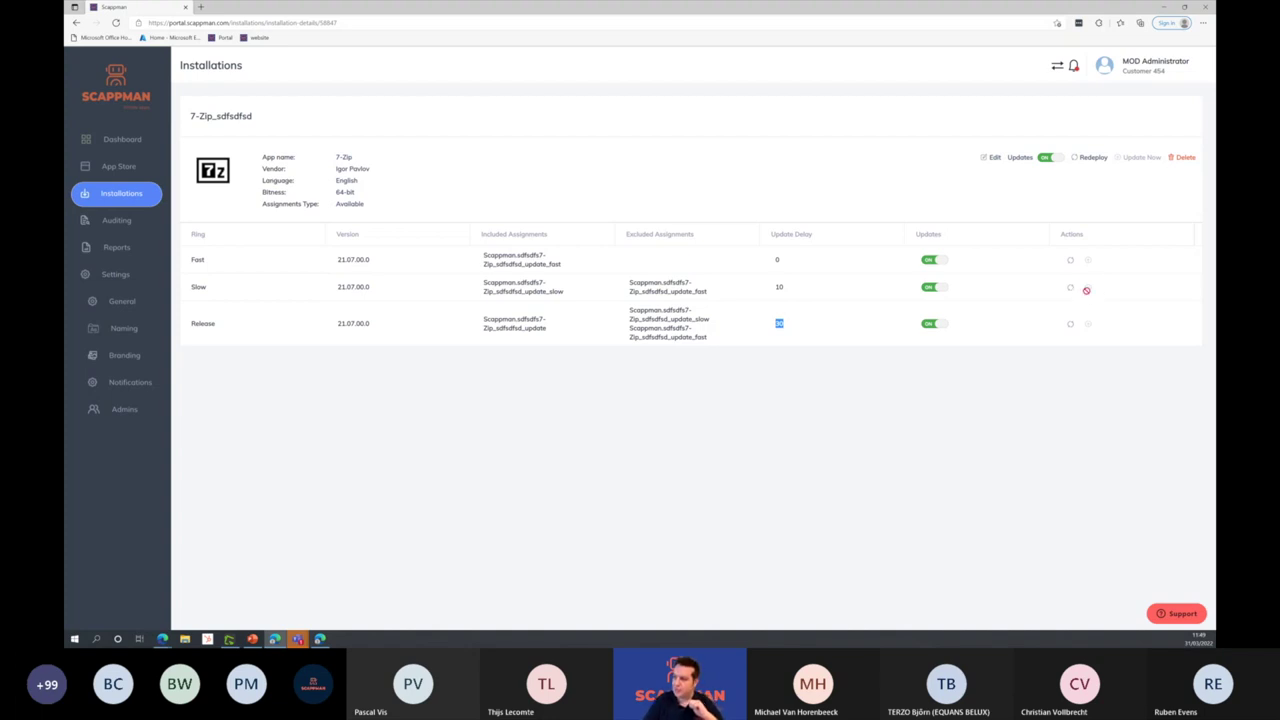
Step: View the applications report, then open the Log4Shell Vulnerability Detector install details in the other tenant
{"action": "left_click", "coordinate": [127, 252]}
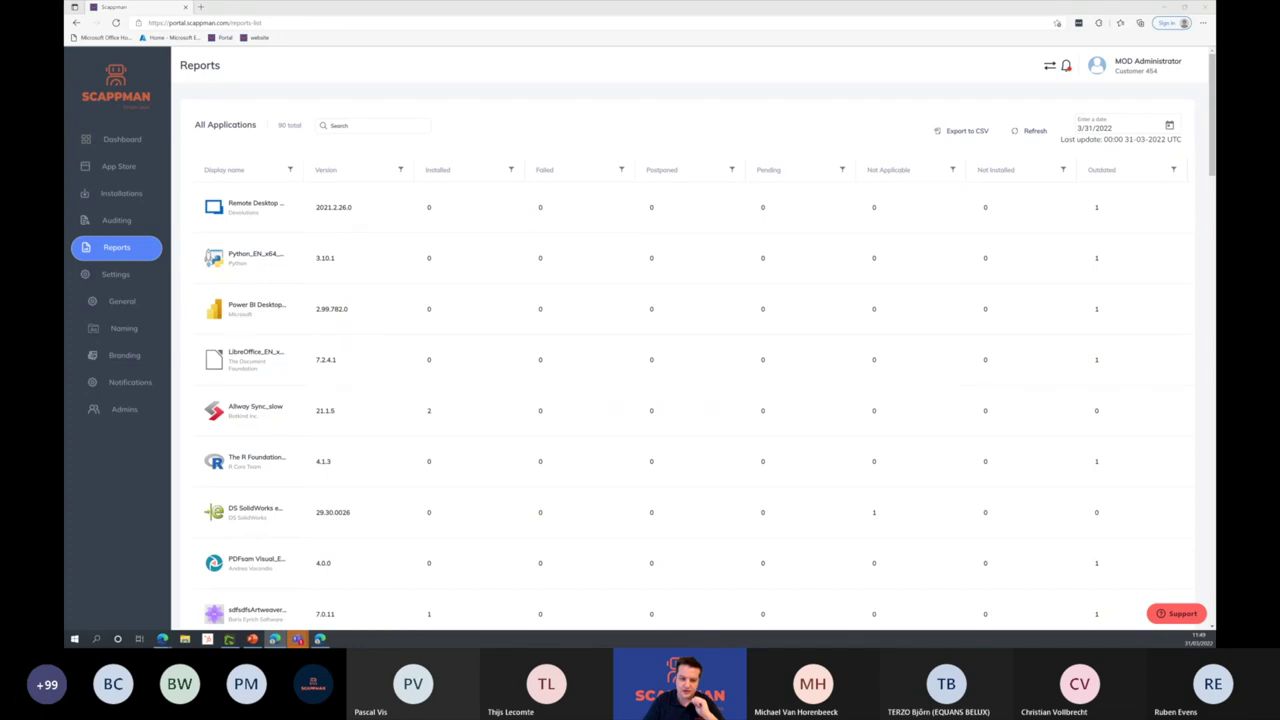
{"action": "key", "text": "alt+Tab"}
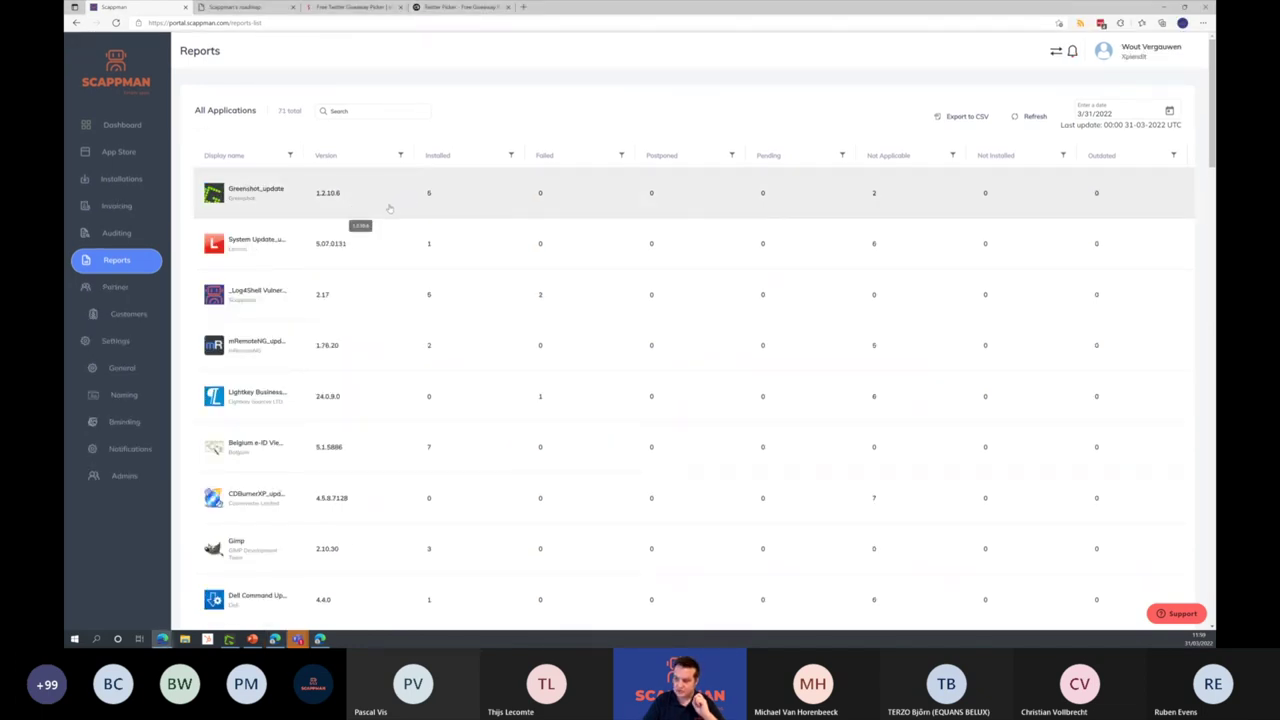
{"action": "left_click", "coordinate": [466, 294]}
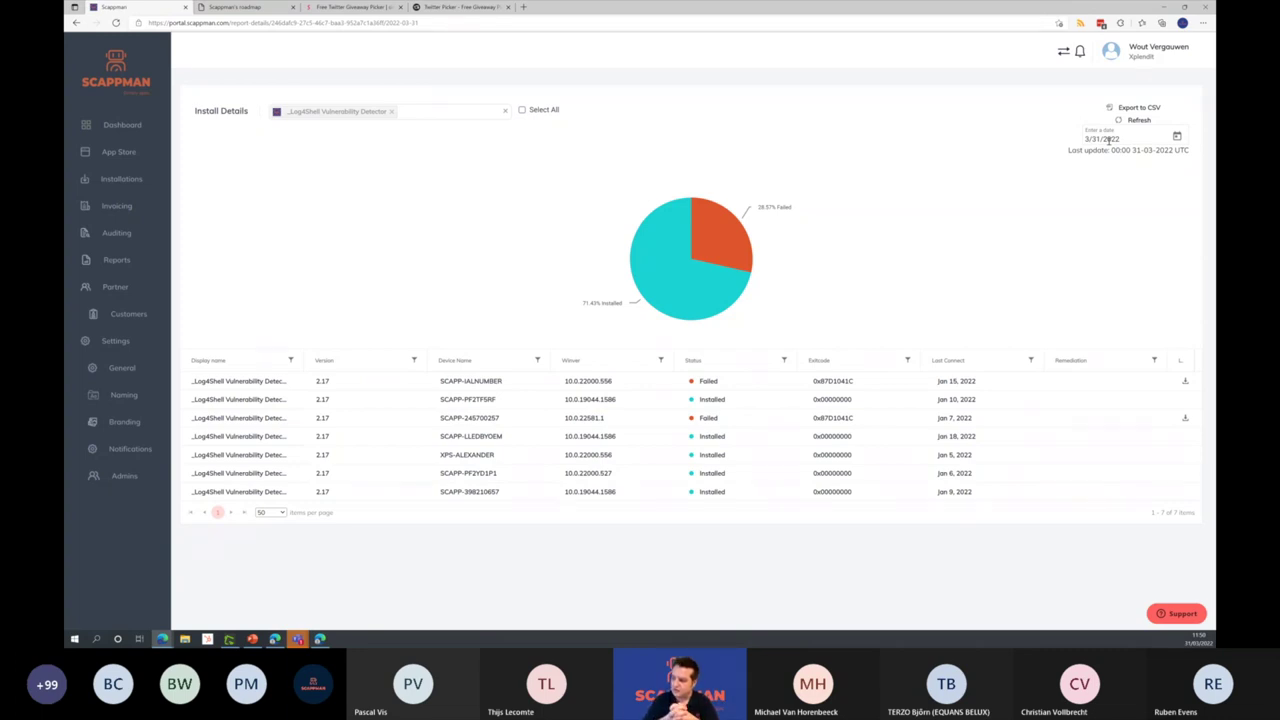
Step: Download the first failed device's details and return to the first portal's Naming settings
{"action": "left_click", "coordinate": [1185, 382]}
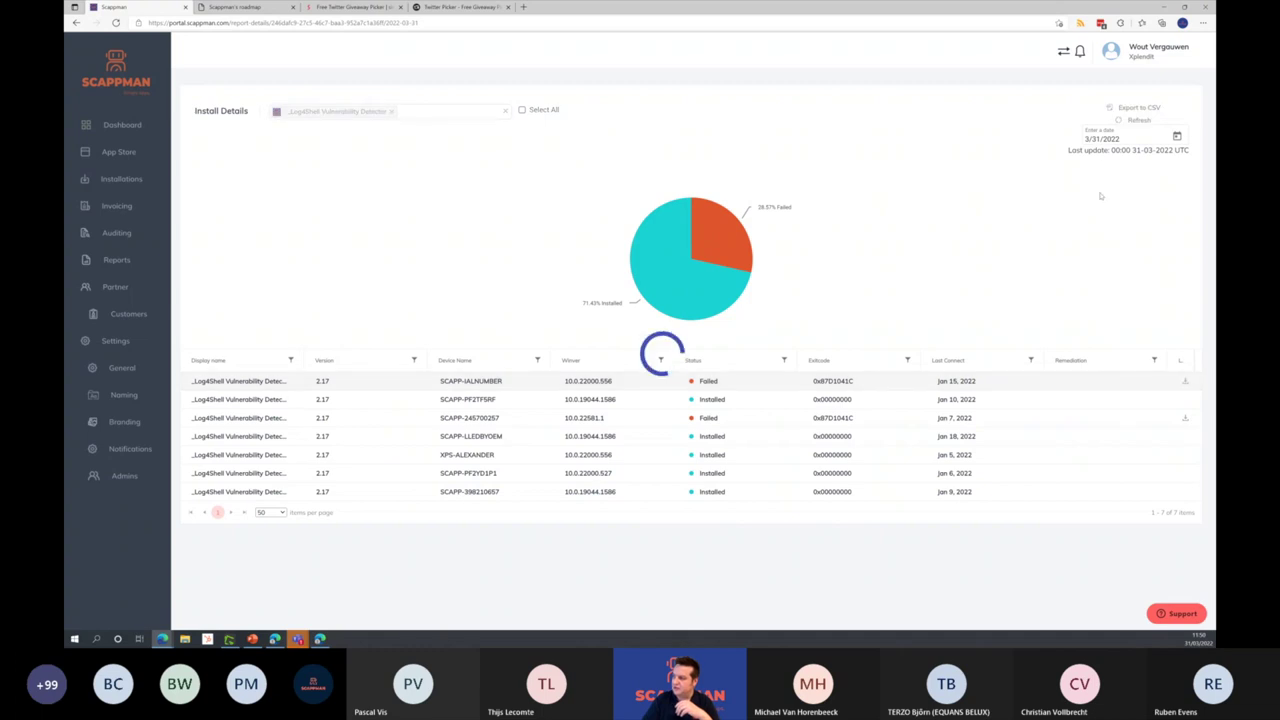
{"action": "left_click", "coordinate": [1163, 7]}
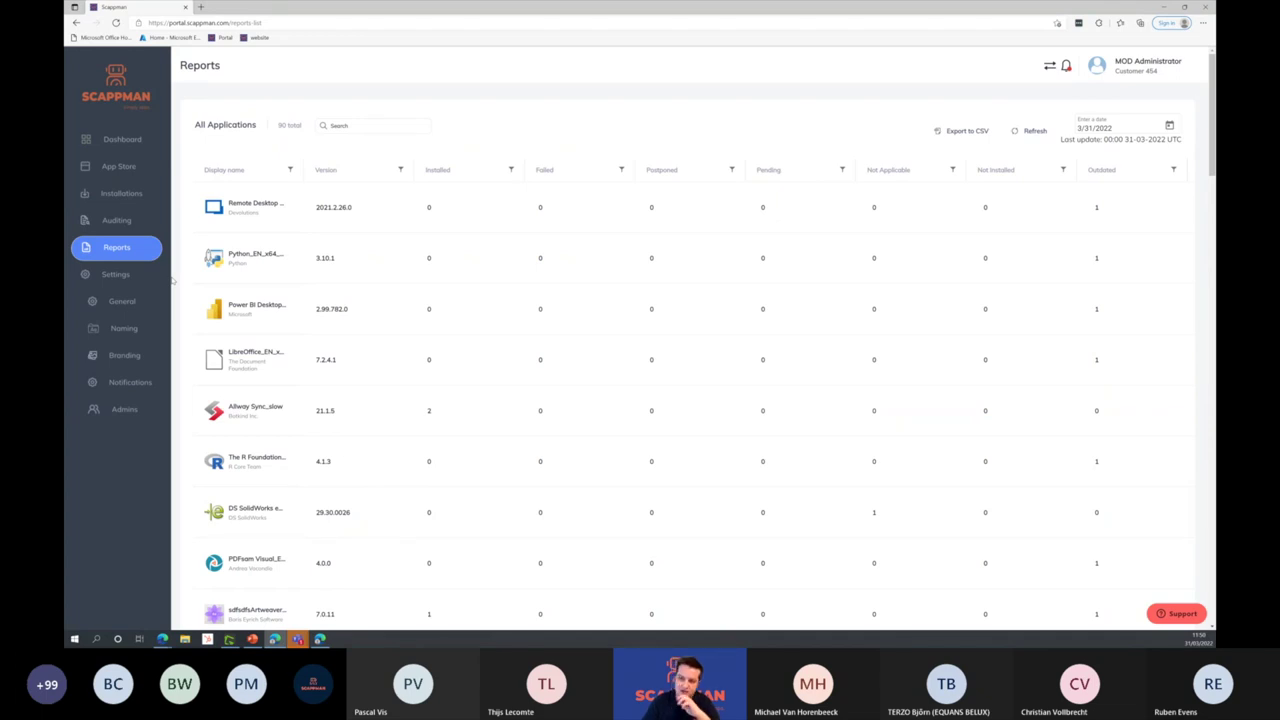
{"action": "left_click", "coordinate": [147, 337]}
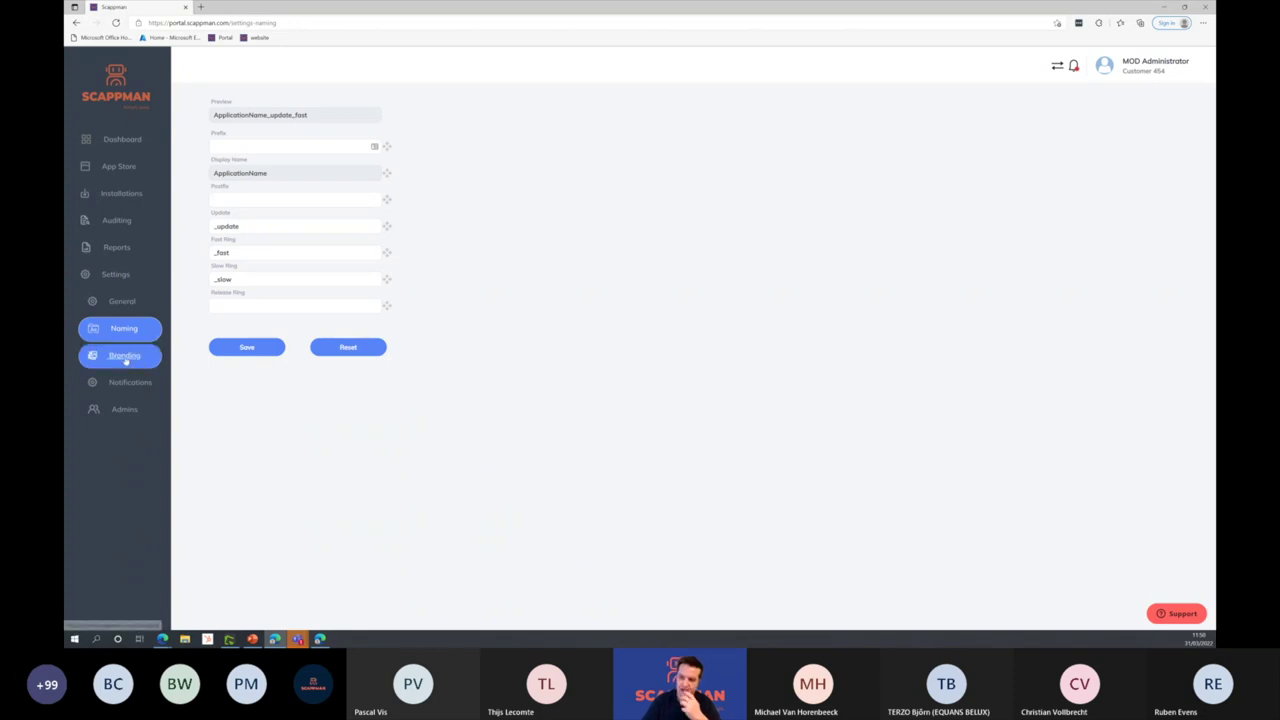
Step: Open Branding settings to preview the install prompt with its 4:00:00 auto-close countdown
{"action": "left_click", "coordinate": [124, 356]}
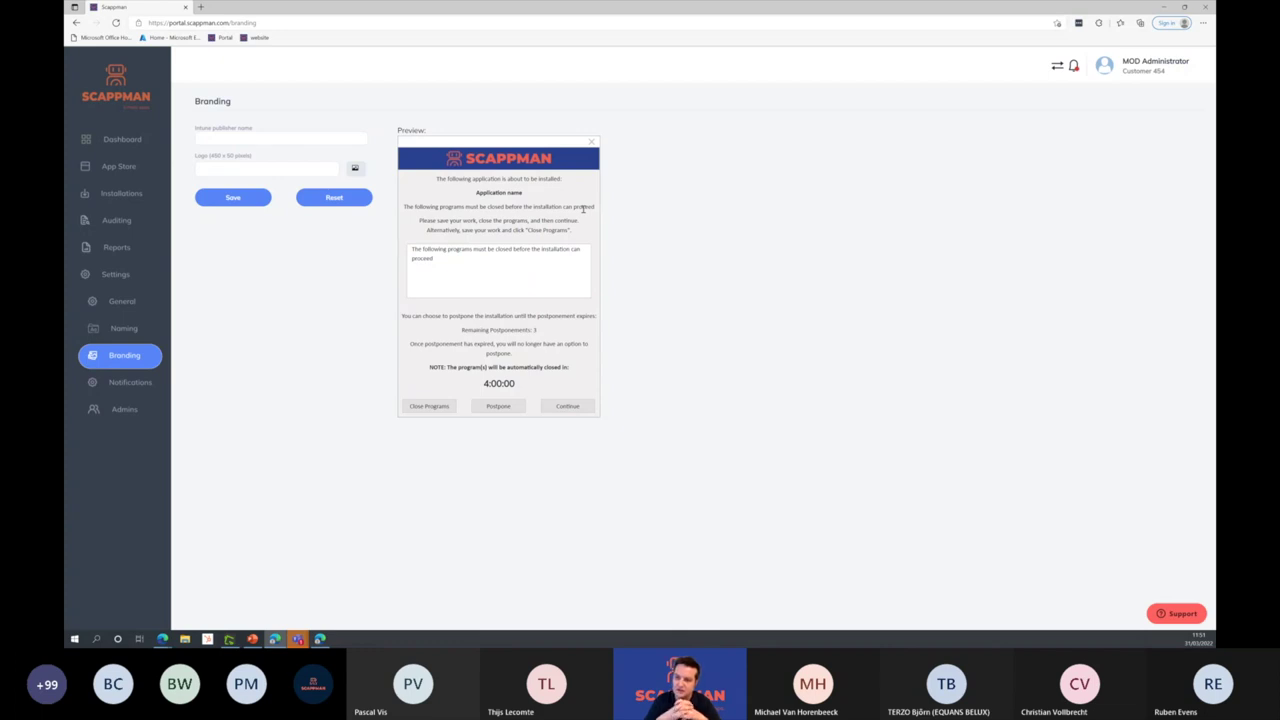
Step: Open the Admins page listing the tenant's 4 users with the Admin role
{"action": "left_click", "coordinate": [126, 409]}
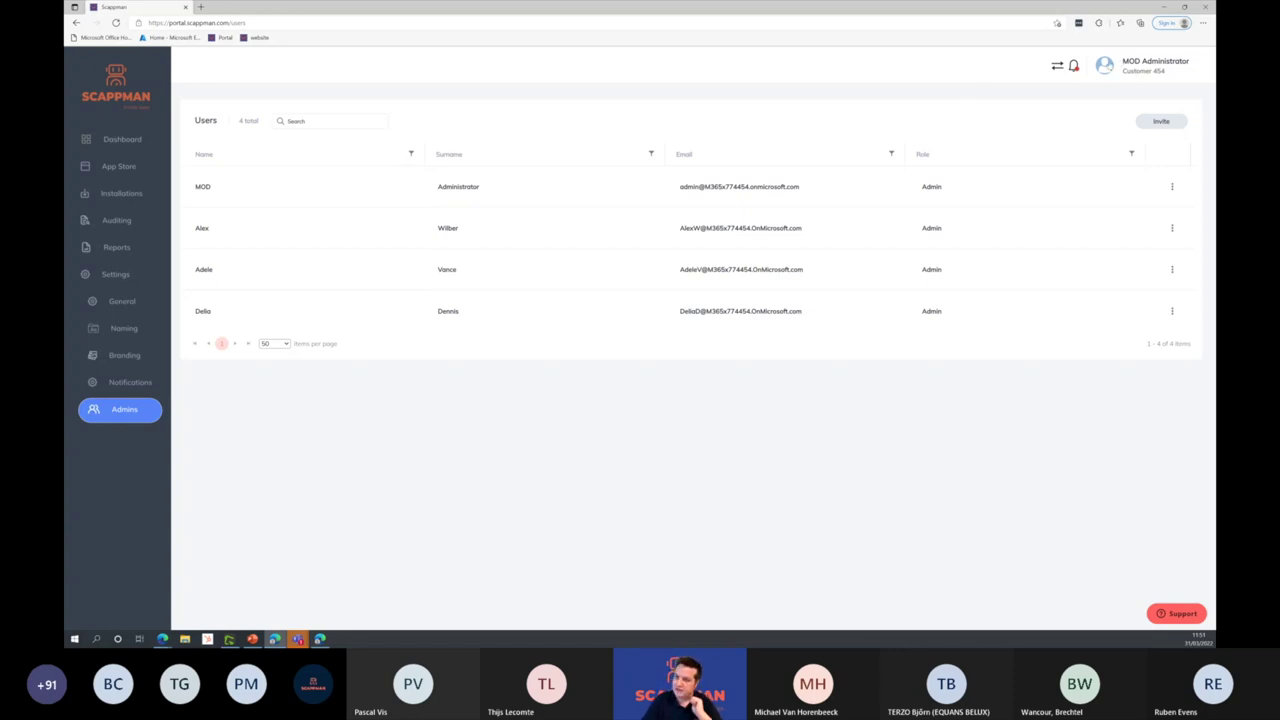
Step: Switch to the MSP partner tenant and open its Customers list
{"action": "left_click", "coordinate": [1106, 66]}
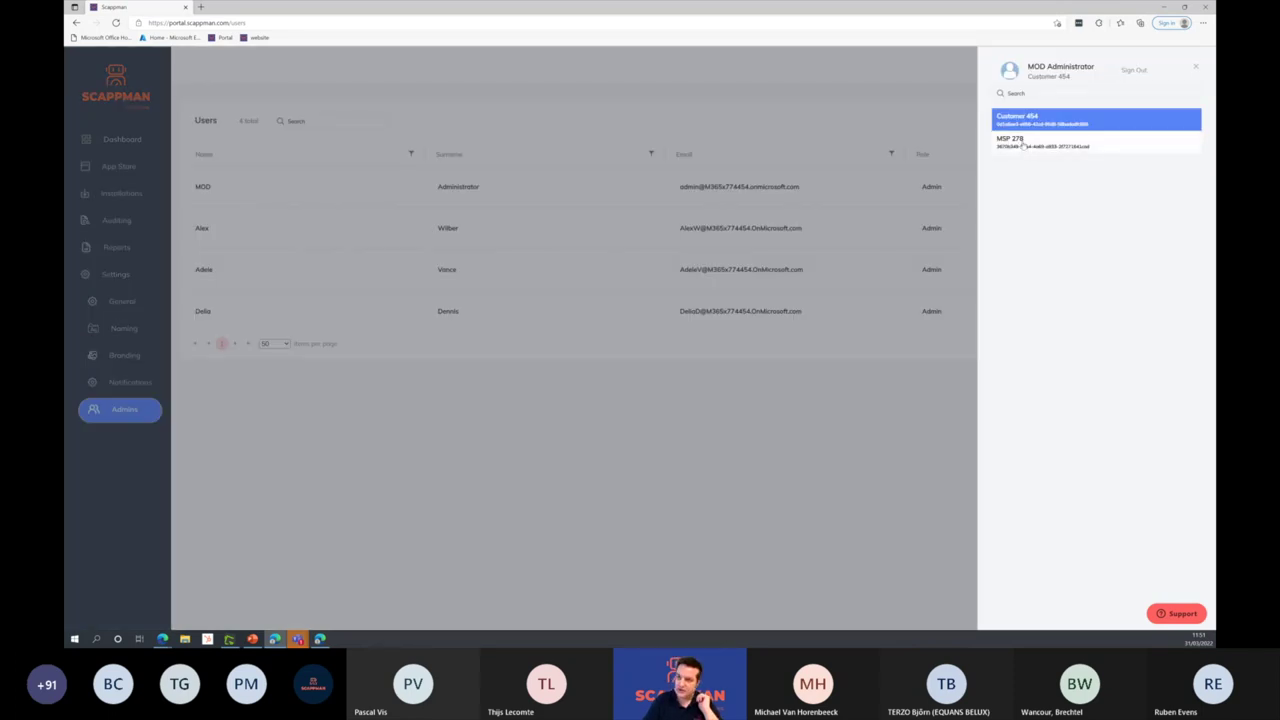
{"action": "left_click", "coordinate": [1022, 146]}
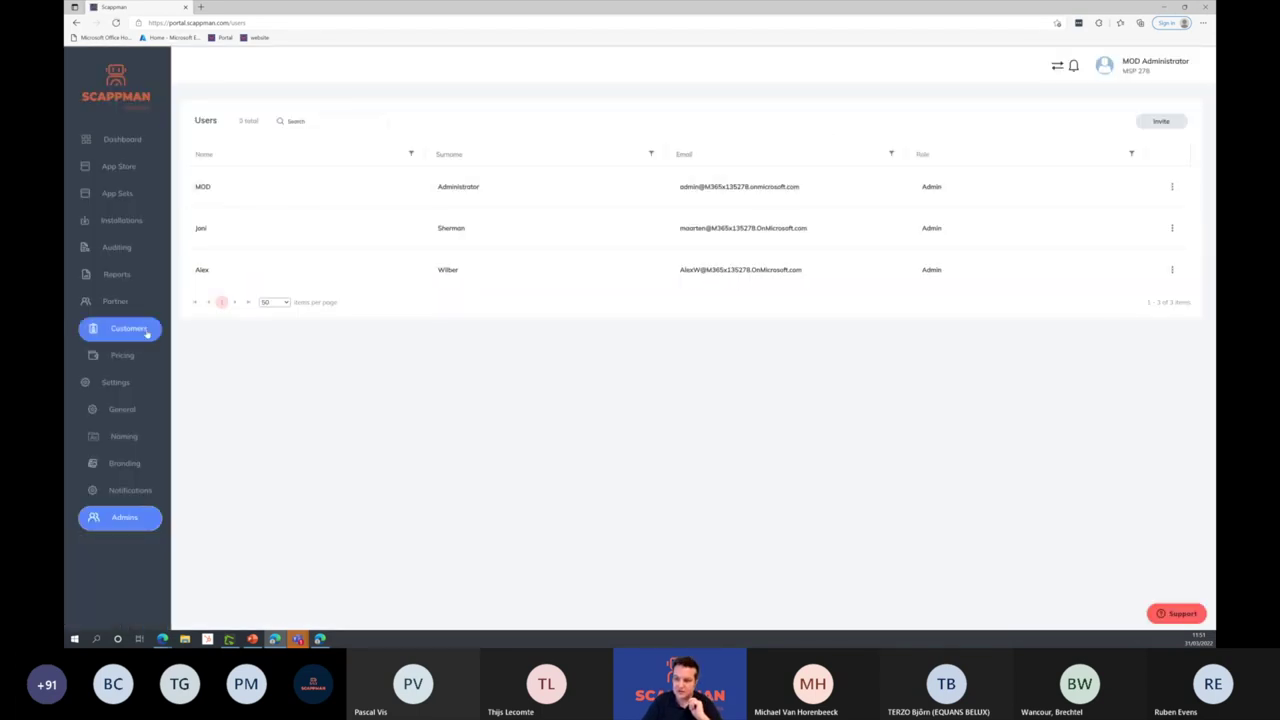
{"action": "left_click", "coordinate": [132, 338]}
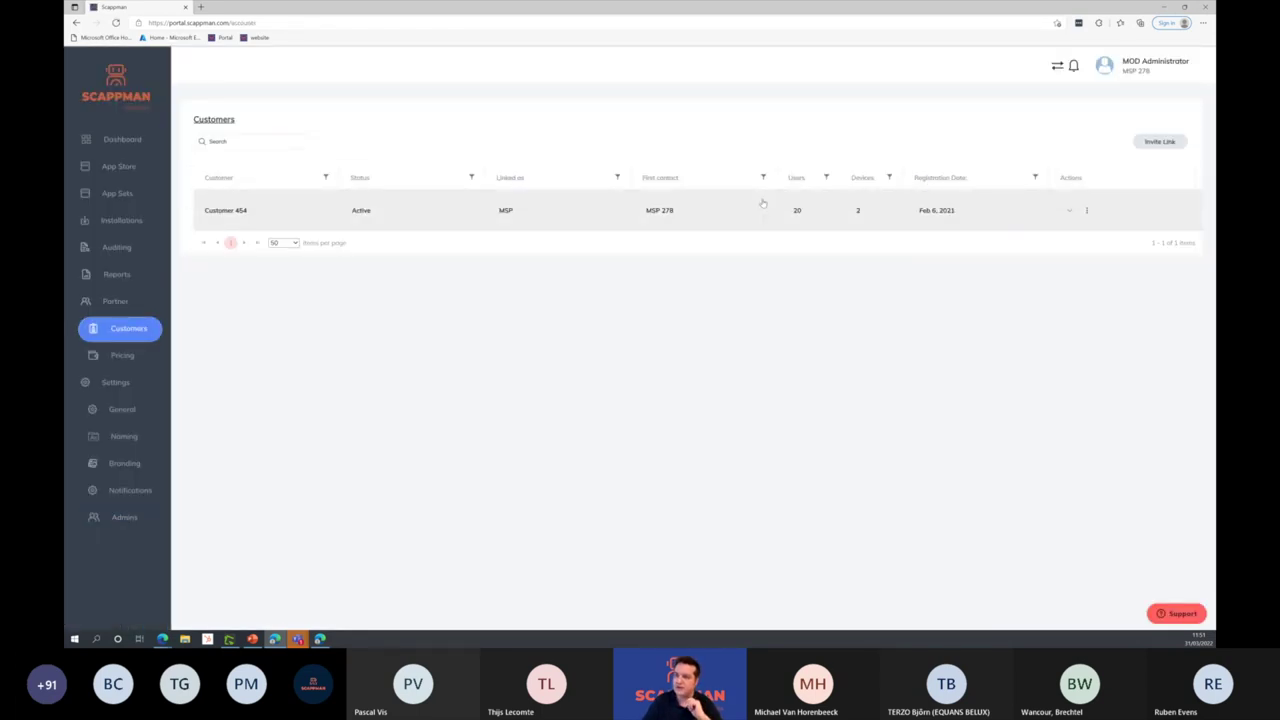
Step: Open the Invite Link dialog for a new customer and close it without inviting
{"action": "left_click", "coordinate": [1160, 142]}
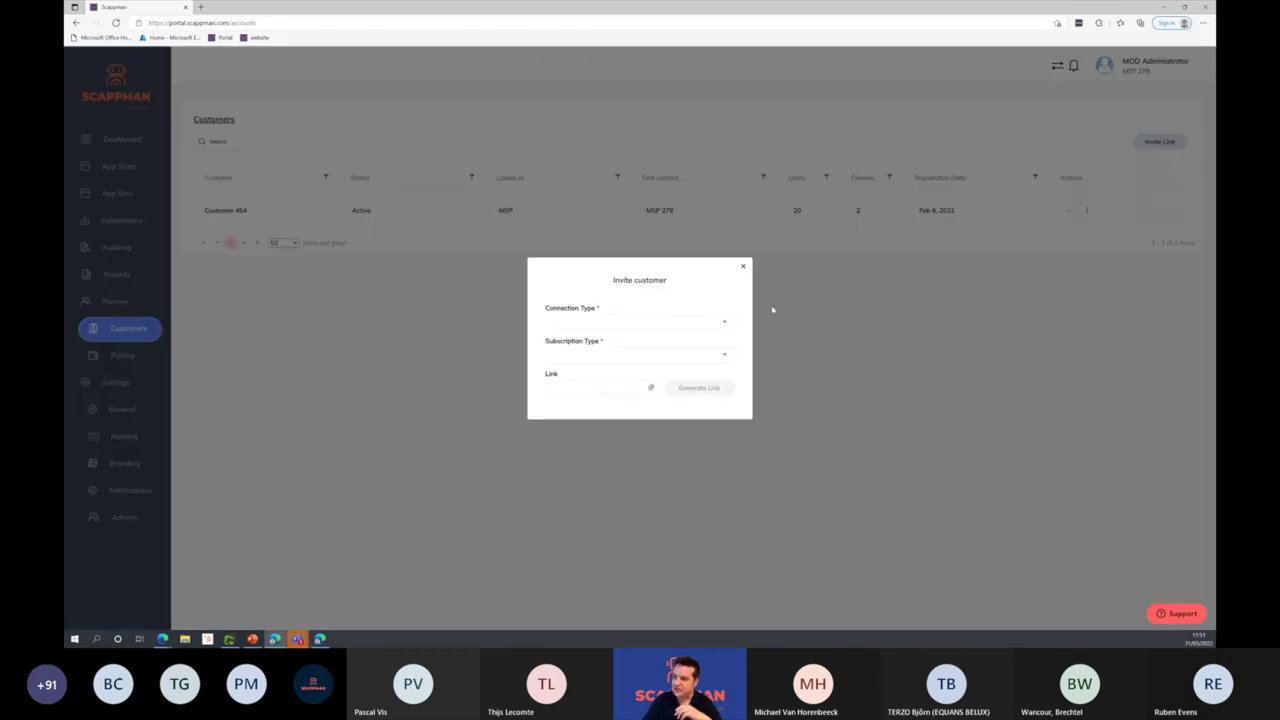
{"action": "left_click", "coordinate": [743, 268]}
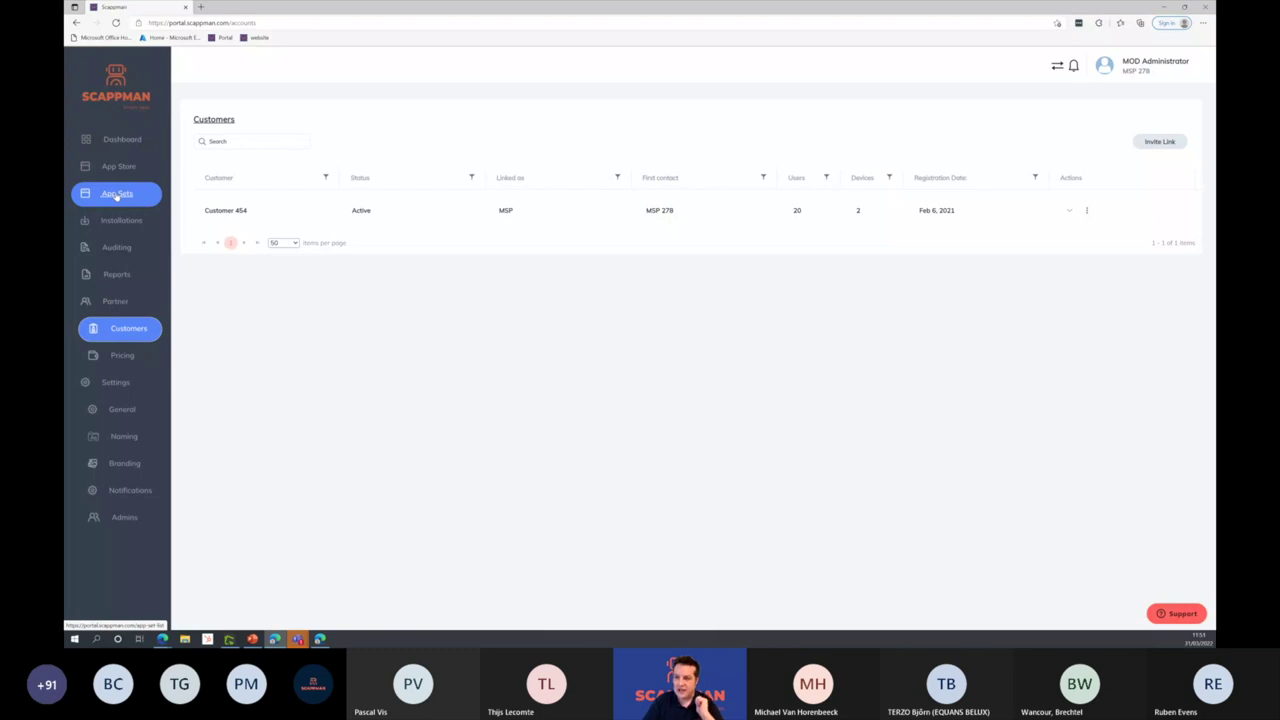
{"action": "left_click", "coordinate": [117, 196]}
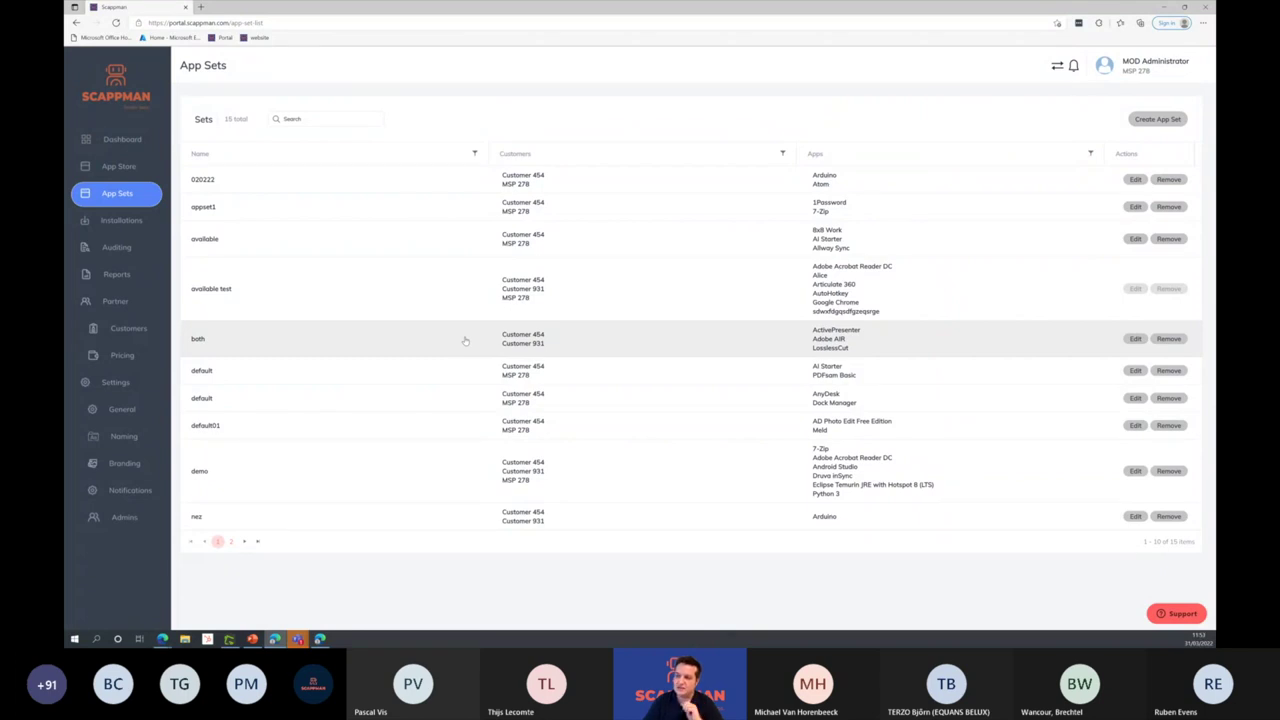
Step: Select the 'both' app set and open it for editing to see ActivePresenter, Adobe AIR and LosslessCut
{"action": "left_click", "coordinate": [468, 344]}
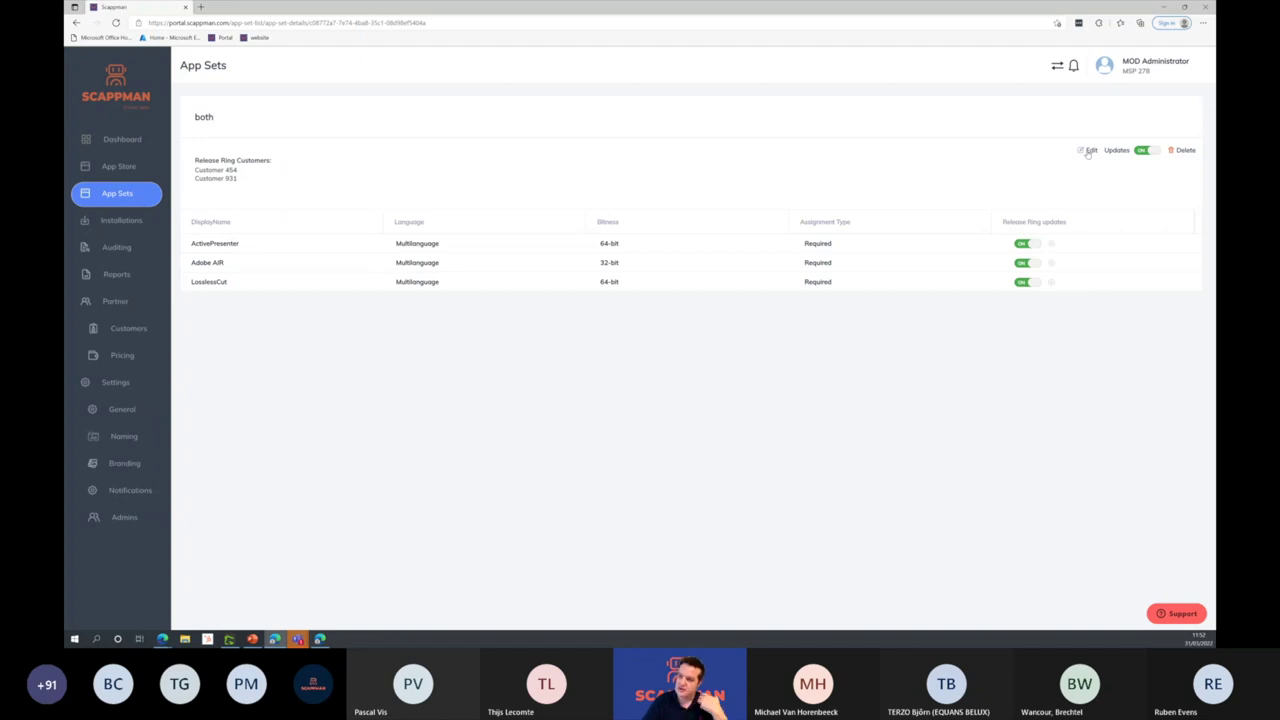
{"action": "left_click", "coordinate": [1088, 151]}
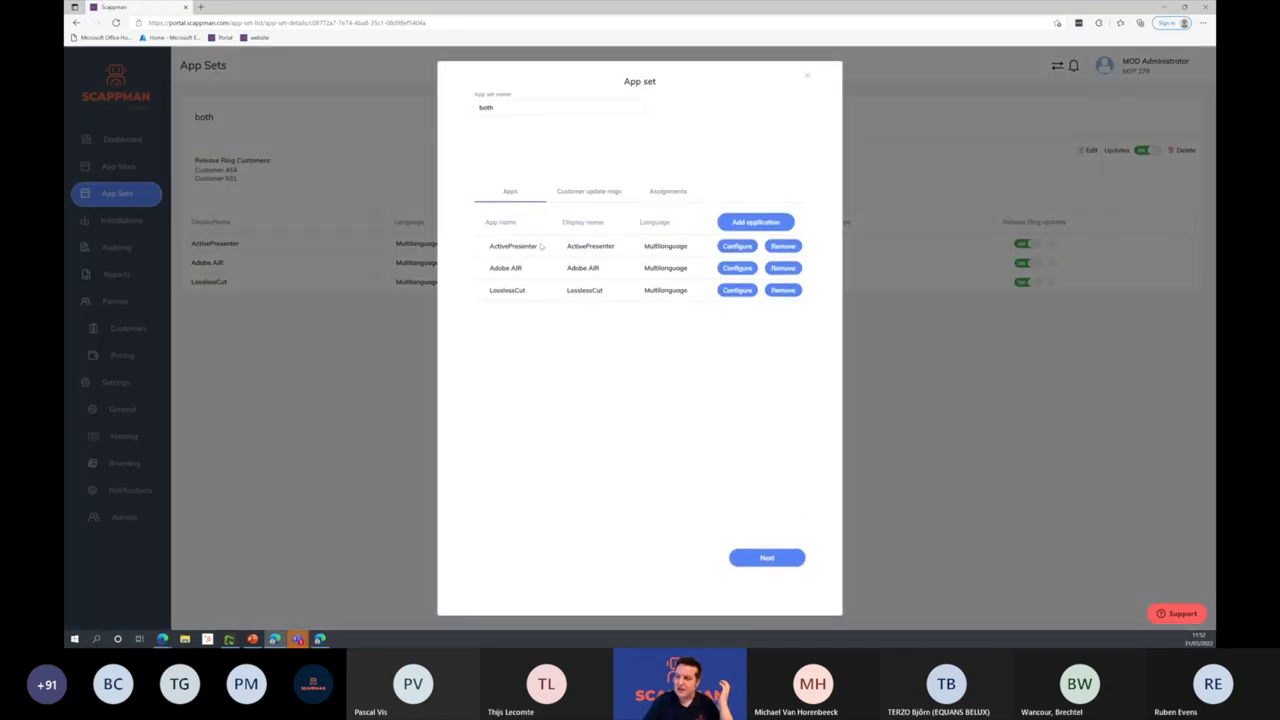
Step: Review the app set's Assignments, Apps and Customer update rings tabs
{"action": "left_click", "coordinate": [661, 190]}
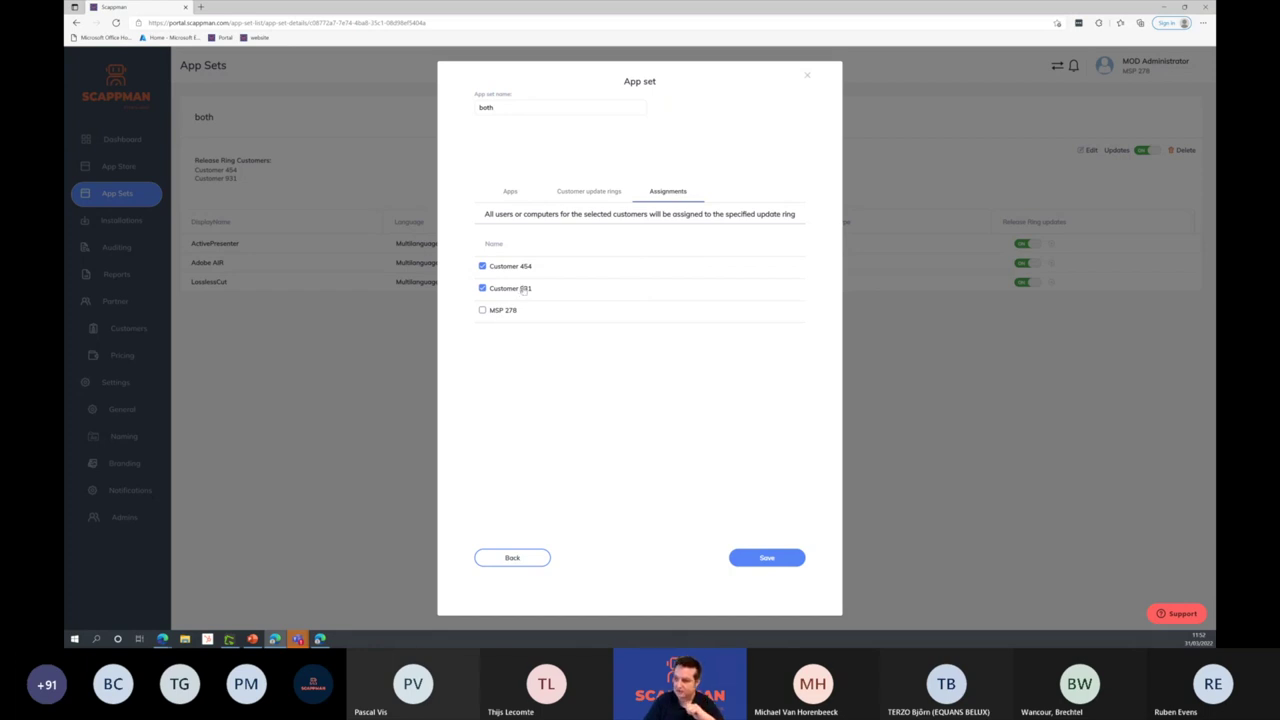
{"action": "left_click", "coordinate": [510, 191]}
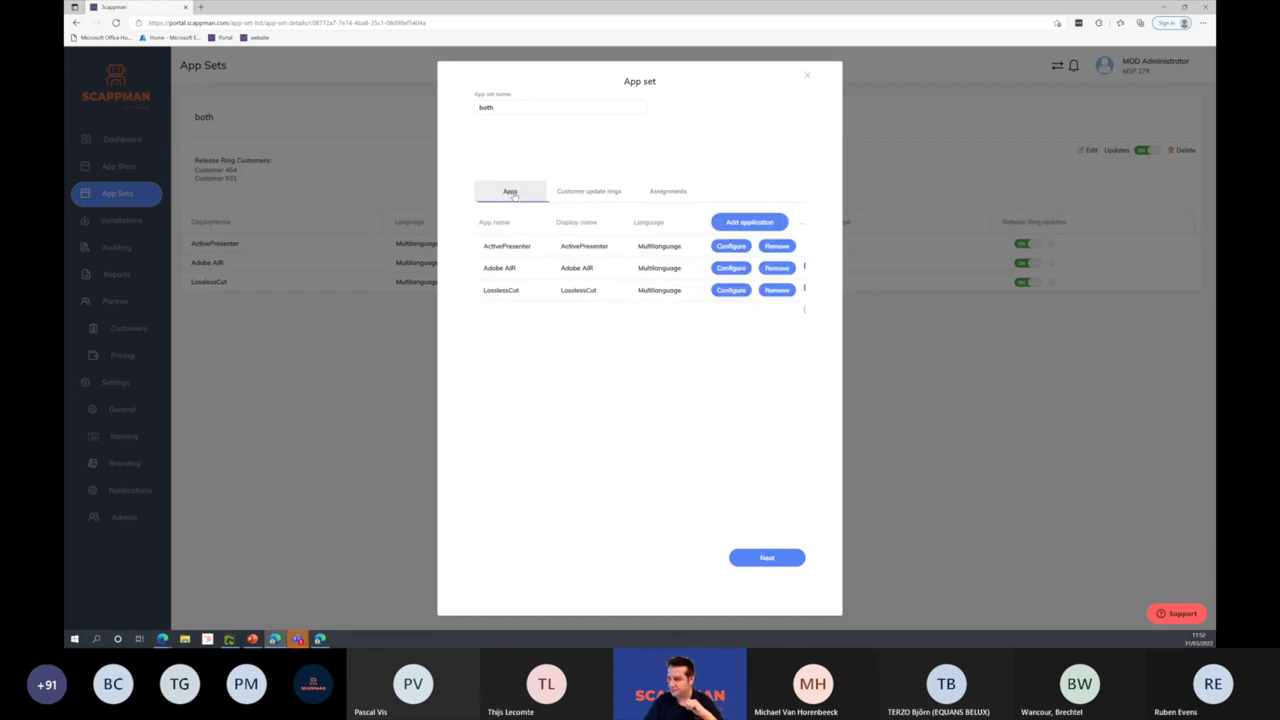
{"action": "left_click", "coordinate": [598, 192]}
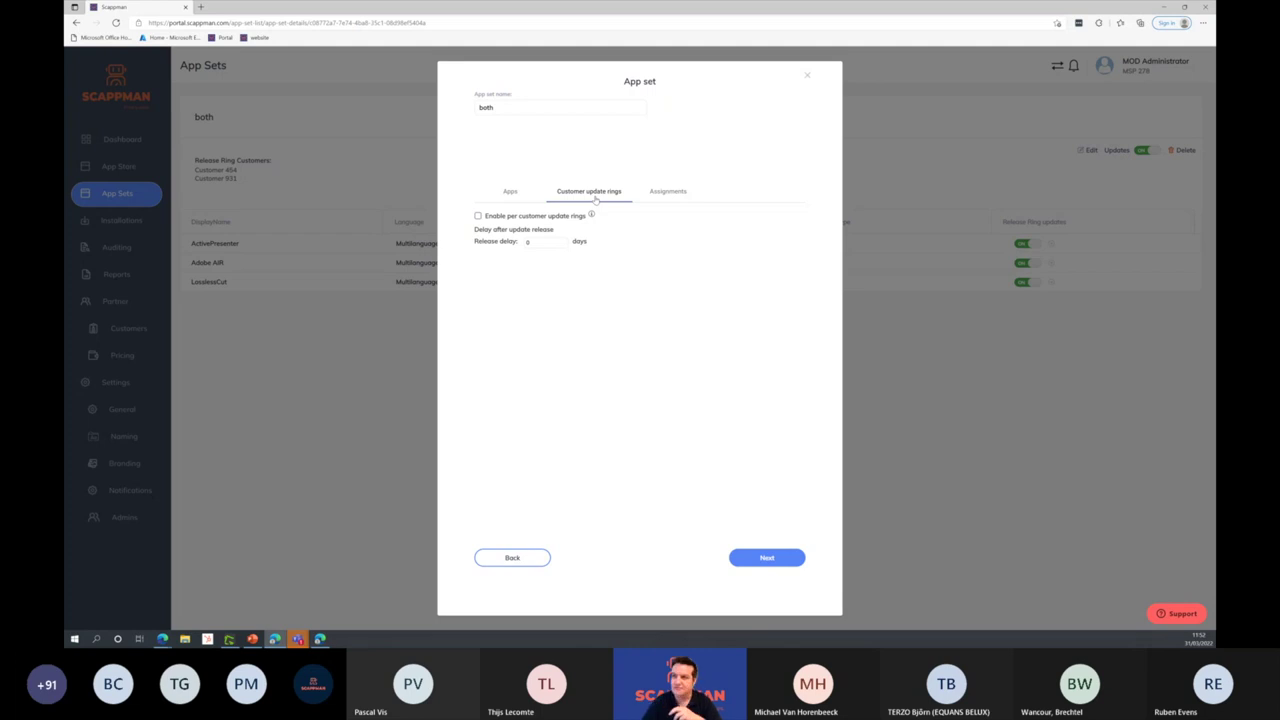
Step: Close the app set editor unsaved and switch to the Twitter giveaway picker page
{"action": "left_click", "coordinate": [807, 77]}
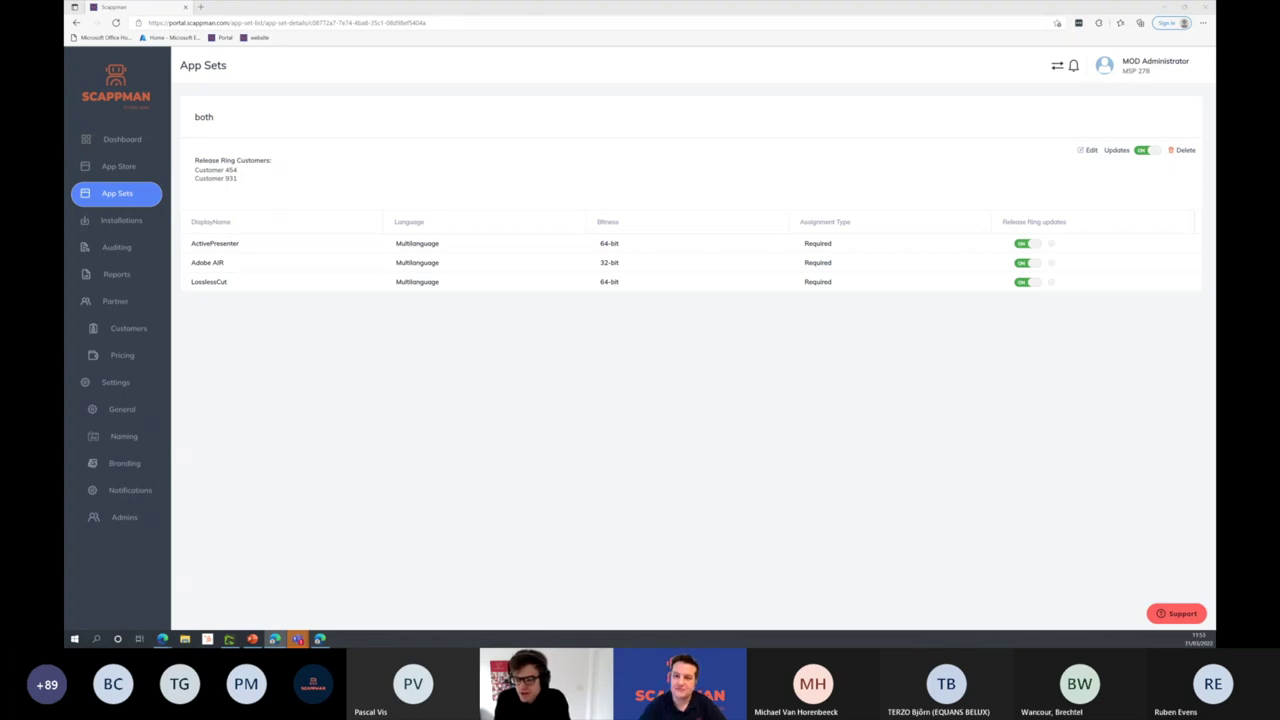
{"action": "key", "text": "alt+Tab"}
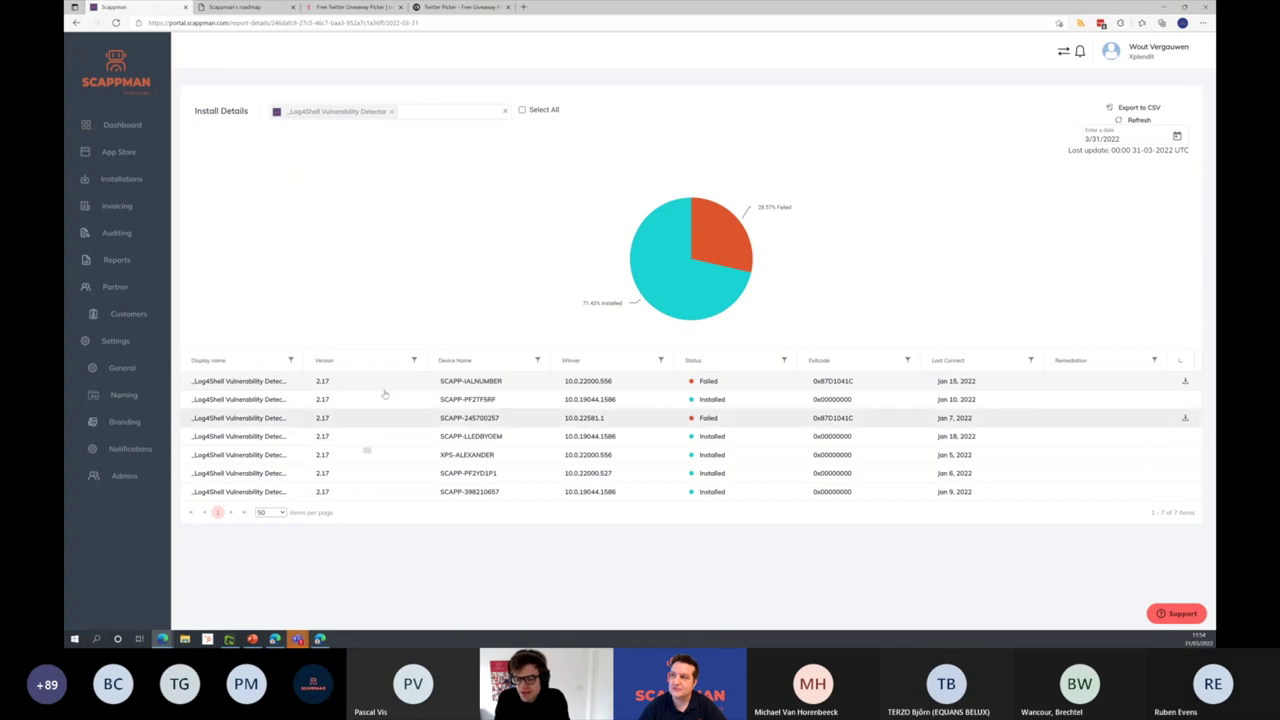
{"action": "left_click", "coordinate": [352, 7]}
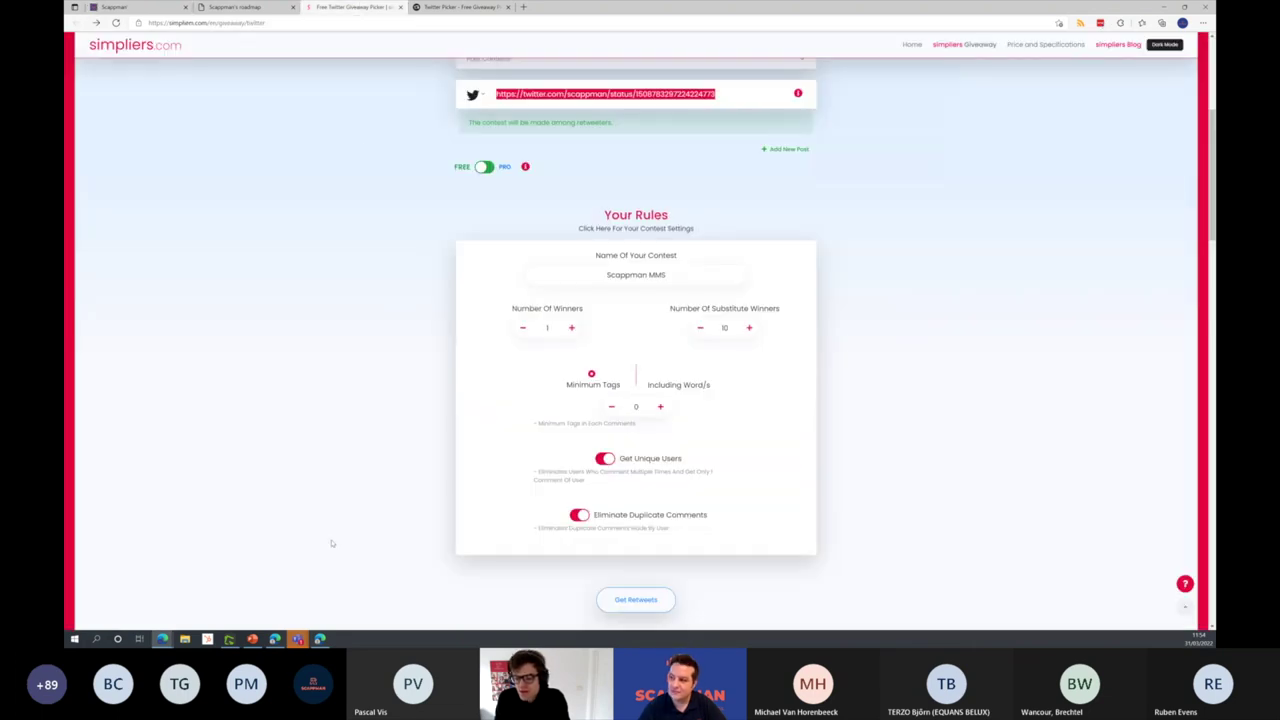